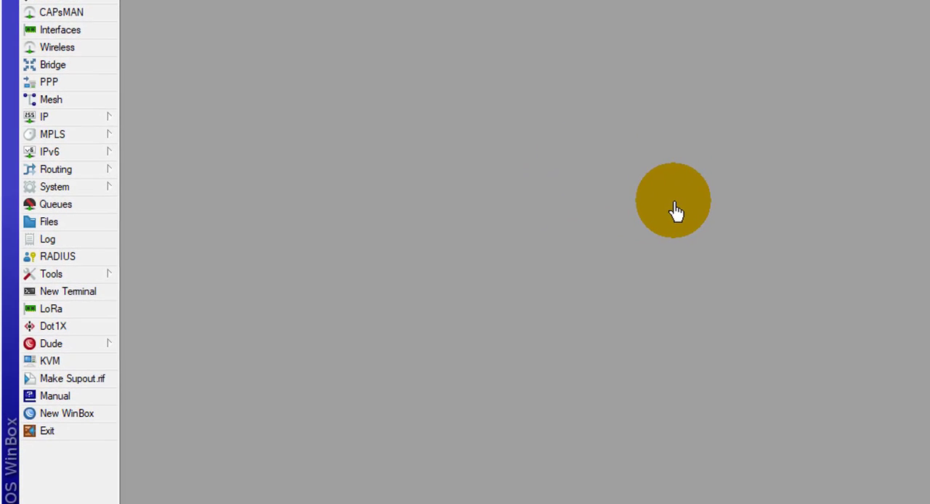
# Step: Review the router's IP address list, highlighting the 103.100.0.2/30 entry, and close the list
pyautogui.click(101, 117)
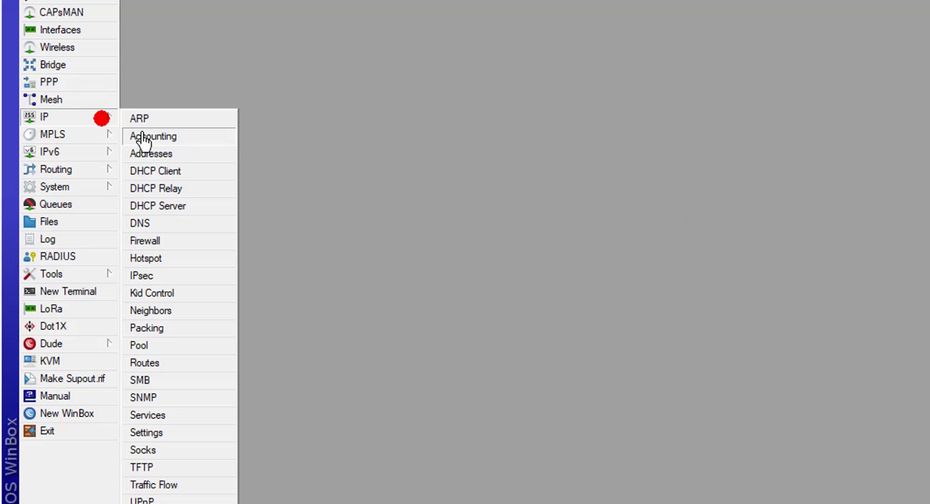
pyautogui.click(159, 160)
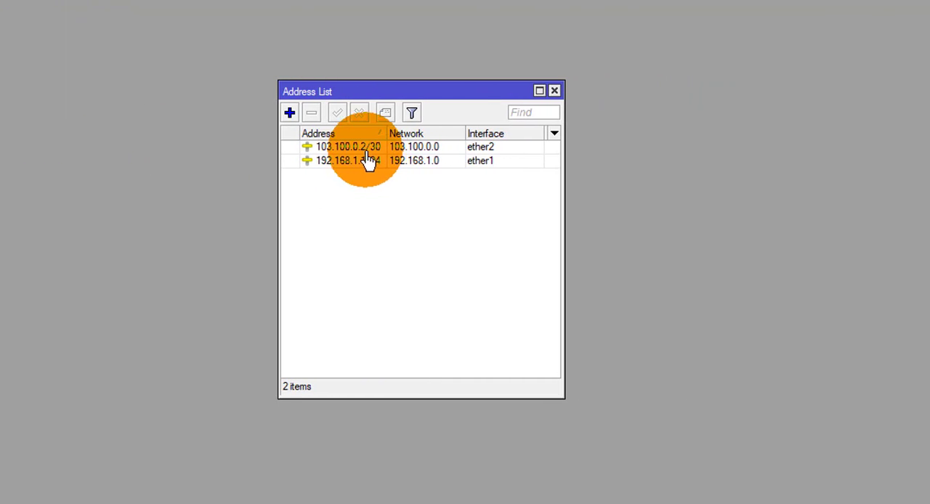
pyautogui.click(401, 148)
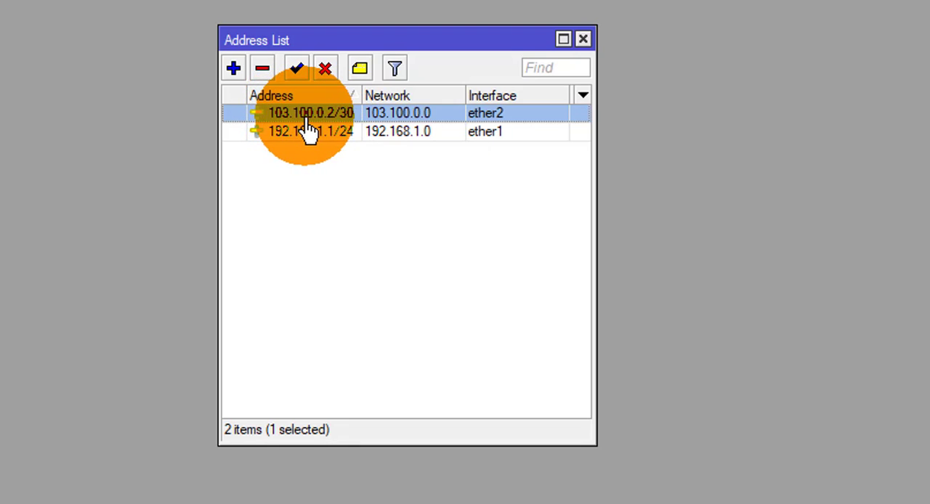
pyautogui.click(582, 39)
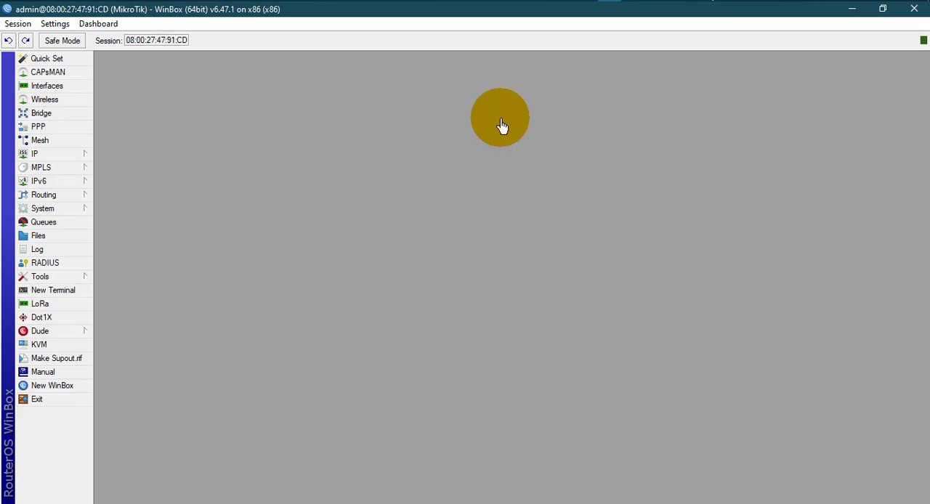
# Step: Check which interface the 103.100.0.2/30 entry uses in the IP address list, and close the list
pyautogui.click(62, 154)
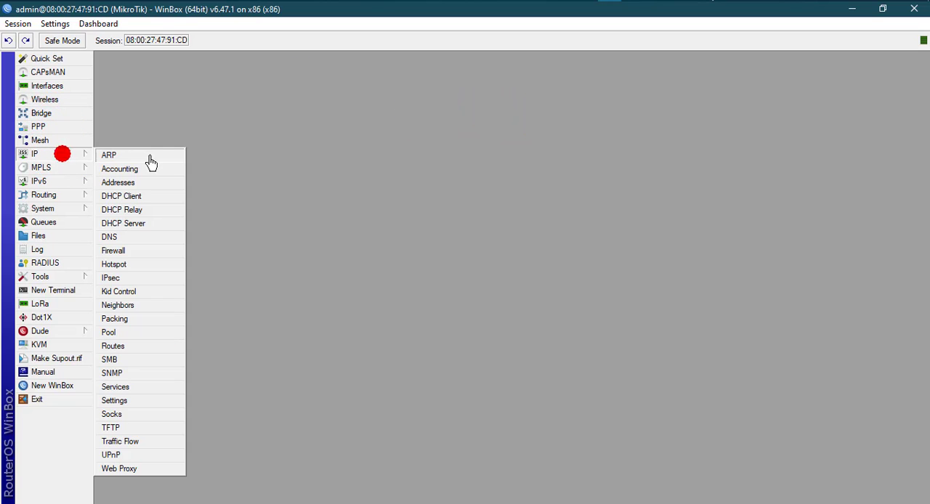
pyautogui.click(138, 182)
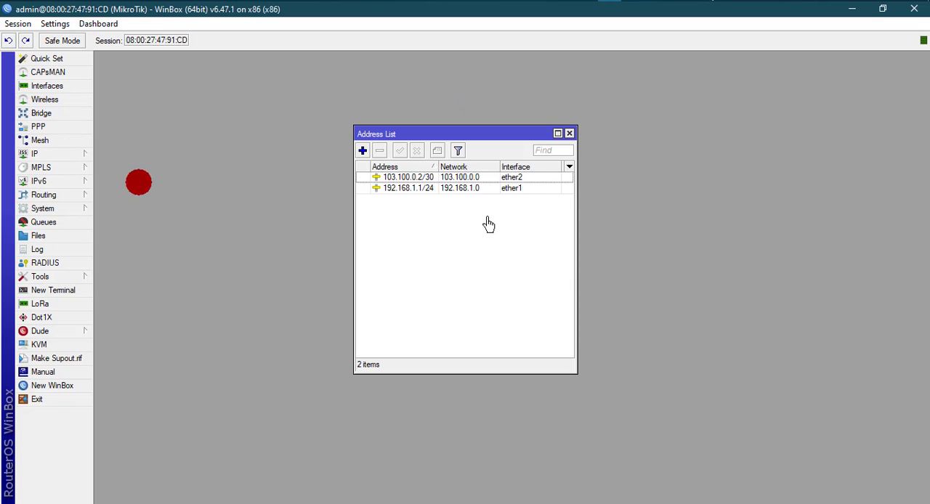
pyautogui.click(512, 178)
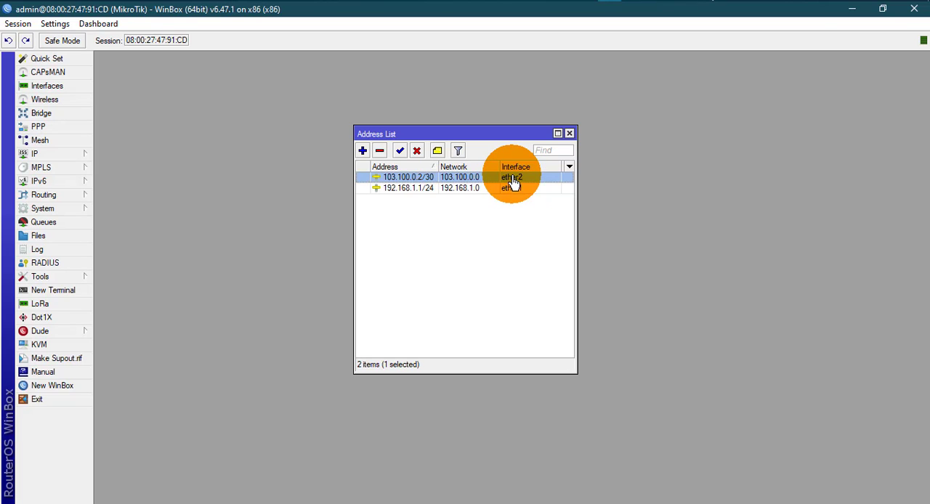
pyautogui.click(569, 134)
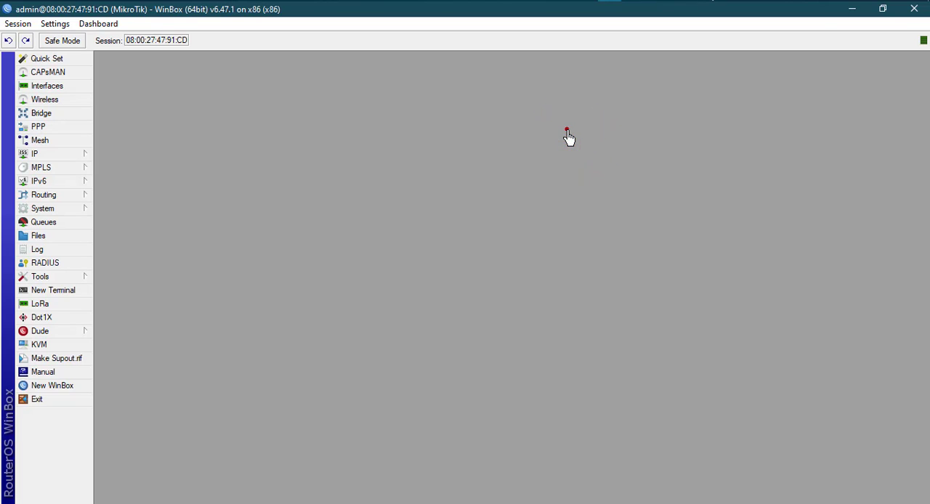
# Step: Switch to Paint and draw a rounded rectangle about 169 × 36 px with a plain rectangle about 140 × 46 px below it
pyautogui.click(634, 1)
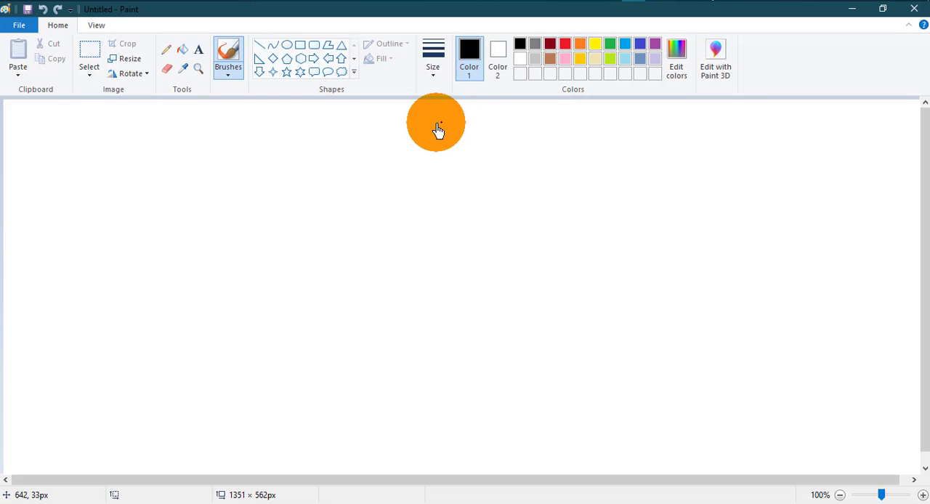
pyautogui.click(313, 46)
pyautogui.moveTo(278, 200); pyautogui.dragTo(393, 225)
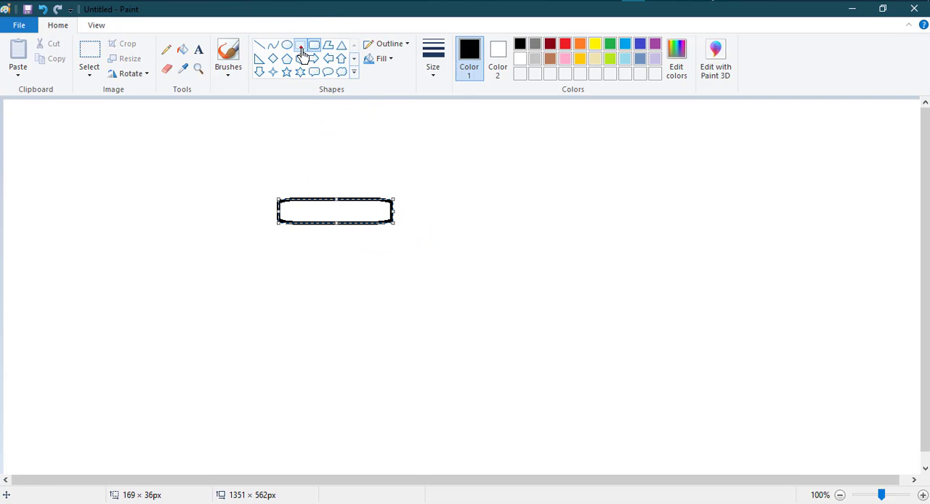
pyautogui.click(300, 45)
pyautogui.click(307, 261)
pyautogui.moveTo(294, 272); pyautogui.dragTo(390, 303)
# Step: Draw a six-point star about 115 × 106 px above and to the right of the rounded rectangle
pyautogui.click(298, 71)
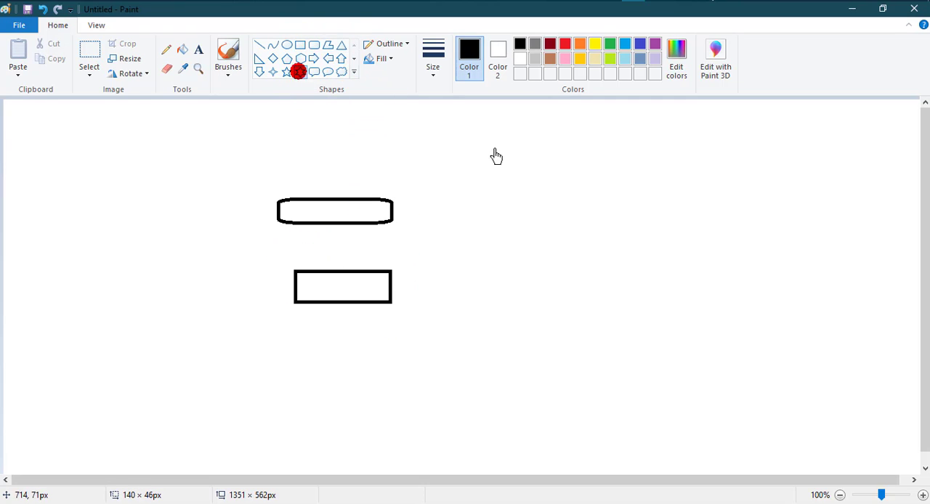
pyautogui.moveTo(535, 143); pyautogui.dragTo(616, 215)
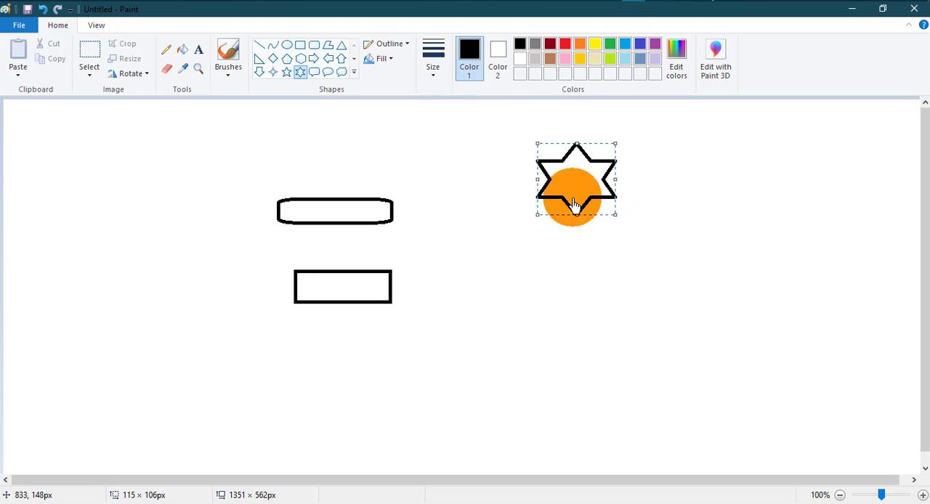
pyautogui.moveTo(578, 175); pyautogui.dragTo(571, 166)
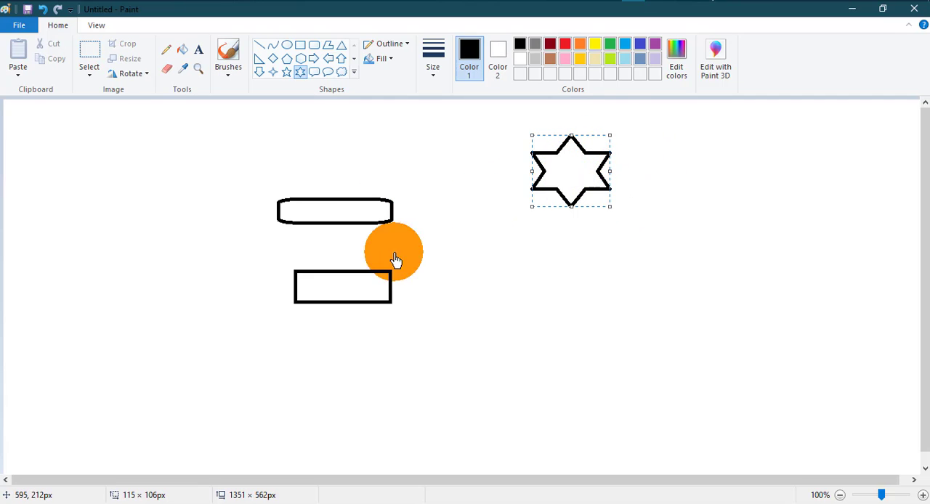
pyautogui.click(465, 325)
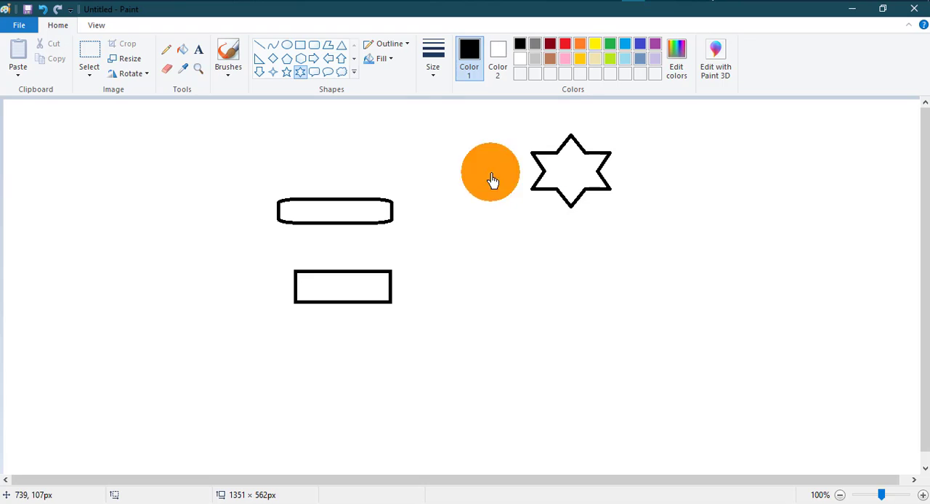
# Step: Draw two triangles below the plain rectangle, about 112 × 67 px on the left and 104 × 86 px on the right
pyautogui.click(341, 47)
pyautogui.moveTo(222, 378); pyautogui.dragTo(298, 422)
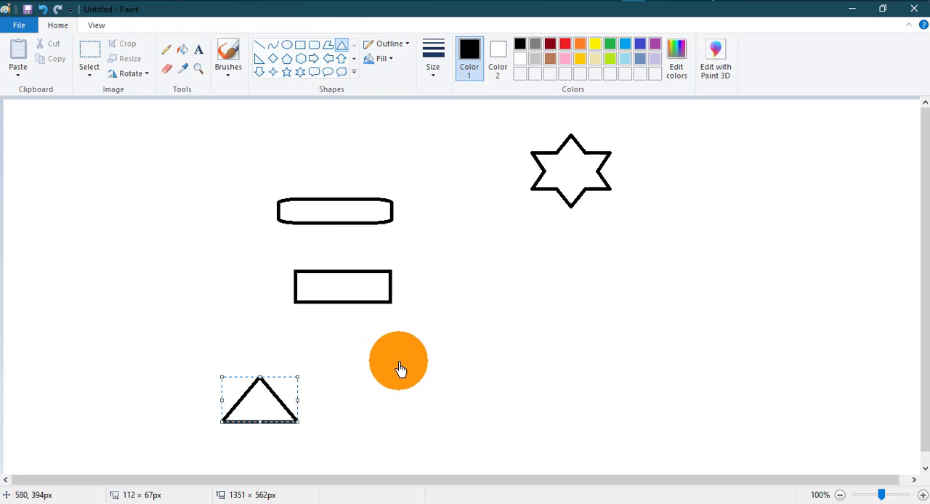
pyautogui.moveTo(400, 356)
pyautogui.mouseDown()
pyautogui.moveTo(442, 420)
pyautogui.moveTo(467, 421)
pyautogui.moveTo(472, 415)
pyautogui.moveTo(454, 402)
pyautogui.mouseUp()
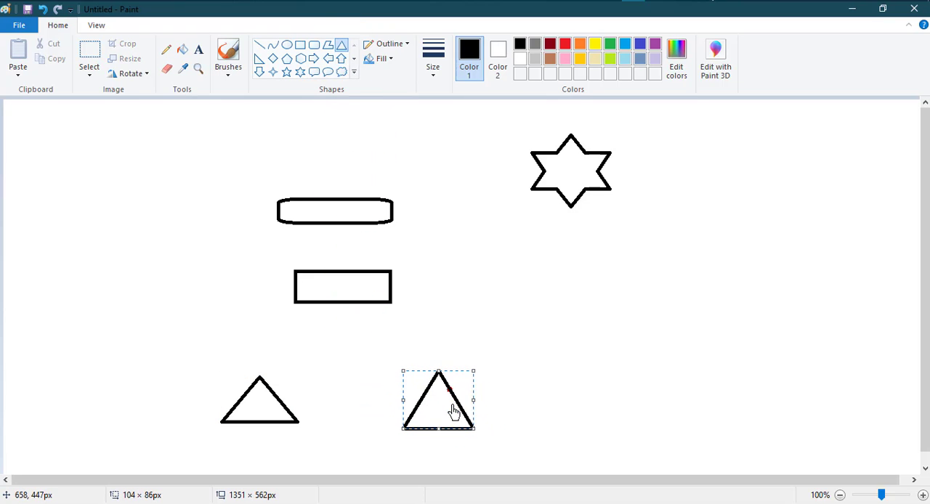
# Step: Brush connecting lines from the star to the rounded rectangle, down to the plain rectangle, and on to both triangles
pyautogui.click(230, 56)
pyautogui.moveTo(543, 169); pyautogui.dragTo(402, 211)
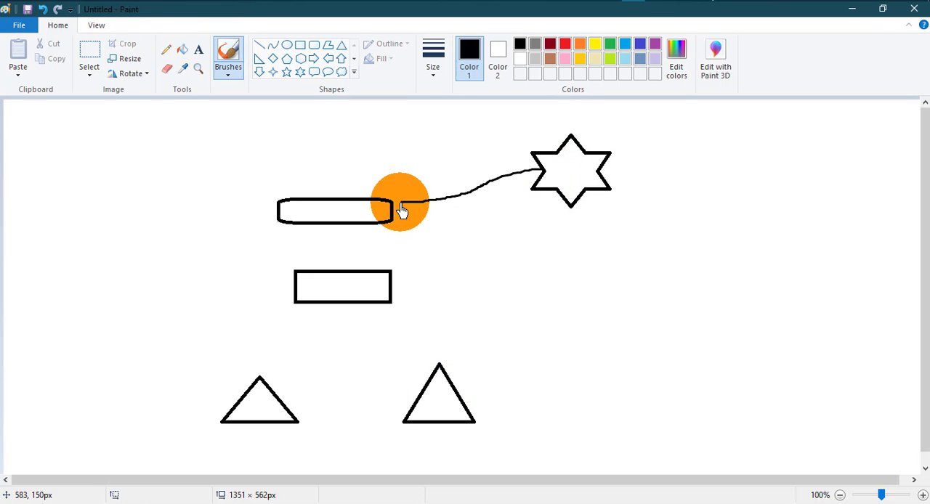
pyautogui.moveTo(341, 223)
pyautogui.mouseDown()
pyautogui.moveTo(340, 281)
pyautogui.moveTo(267, 379)
pyautogui.mouseUp()
pyautogui.moveTo(333, 306); pyautogui.dragTo(439, 364)
# Step: Add the text label "Either 2" above the line between the rounded rectangle and the star
pyautogui.click(193, 46)
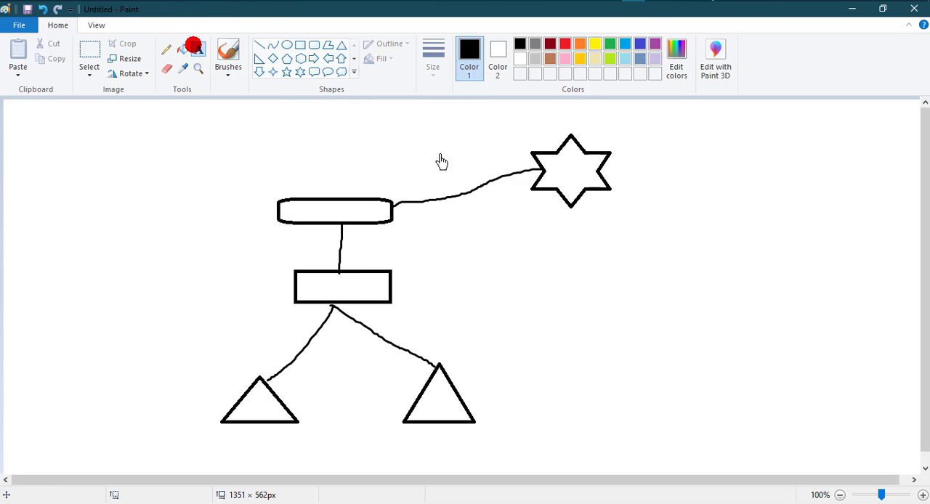
pyautogui.click(426, 174)
pyautogui.write('Either 2')
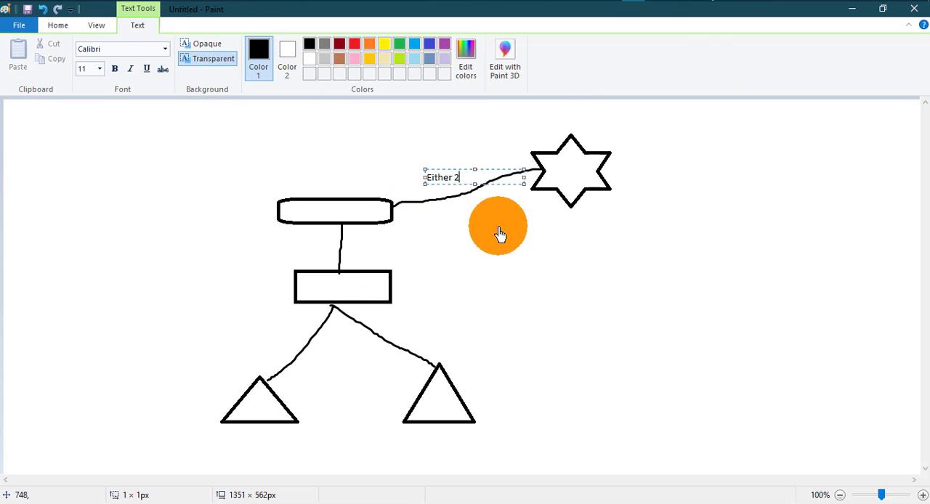
pyautogui.click(498, 227)
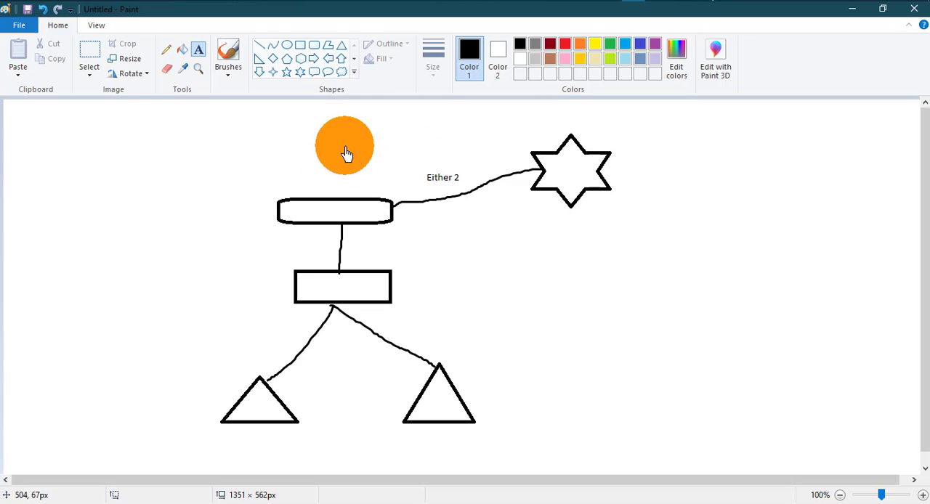
# Step: Add a "DHCP Clients" label above the "Either 2" text and paste a copy of it below and between the two triangles
pyautogui.click(379, 155)
pyautogui.write('DHCP Clients')
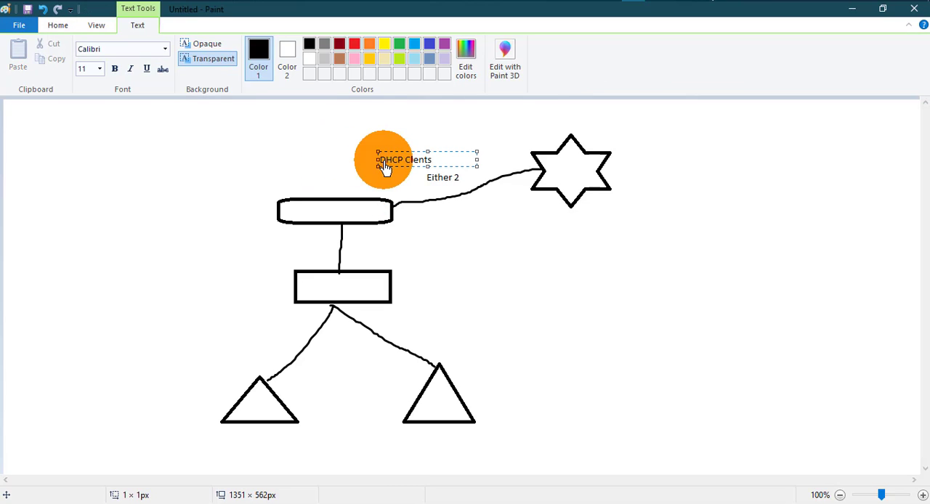
pyautogui.moveTo(444, 160); pyautogui.dragTo(375, 166)
pyautogui.hotkey('ctrl', 'c')
pyautogui.click(331, 447)
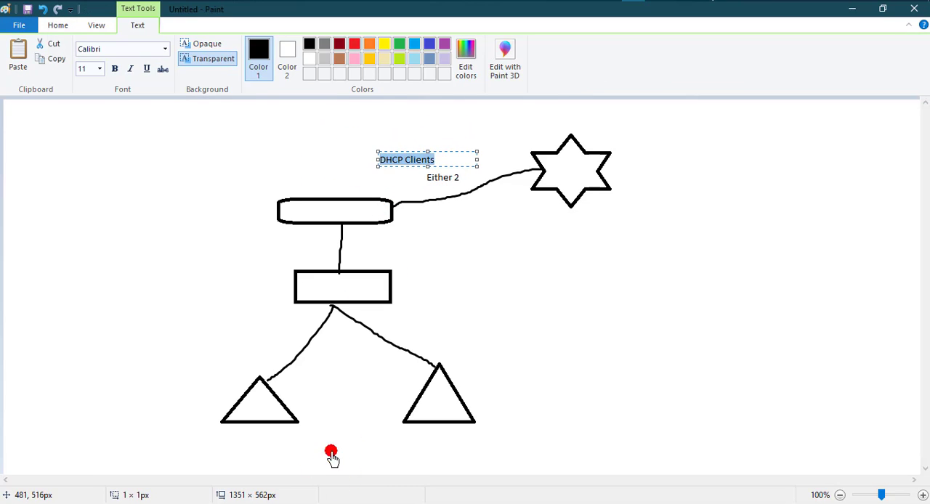
pyautogui.hotkey('ctrl', 'v')
# Step: Label the rounded rectangle "Mikrotik" and the plain rectangle below it "Switch"
pyautogui.click(283, 210)
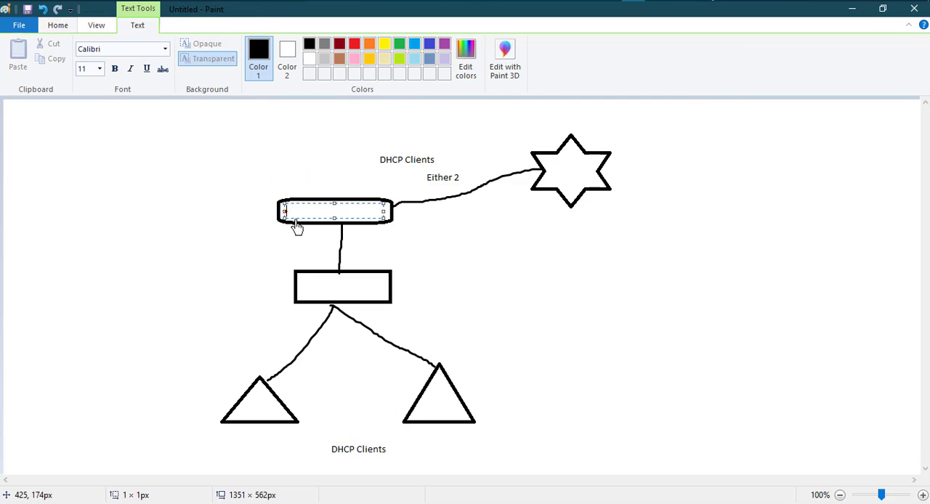
pyautogui.write('Mikrottik')
pyautogui.press('BackSpace')
pyautogui.press('BackSpace')
pyautogui.press('BackSpace')
pyautogui.write('ik')
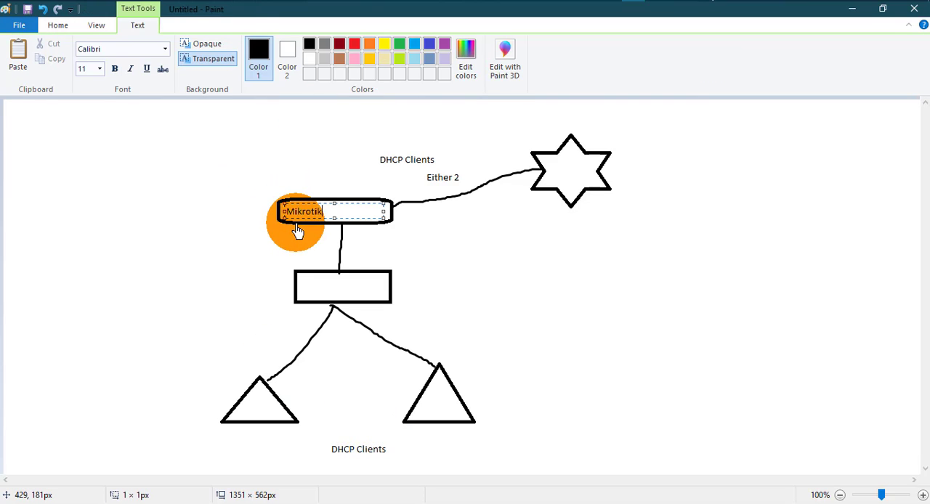
pyautogui.click(305, 290)
pyautogui.click(302, 283)
pyautogui.write('Switch')
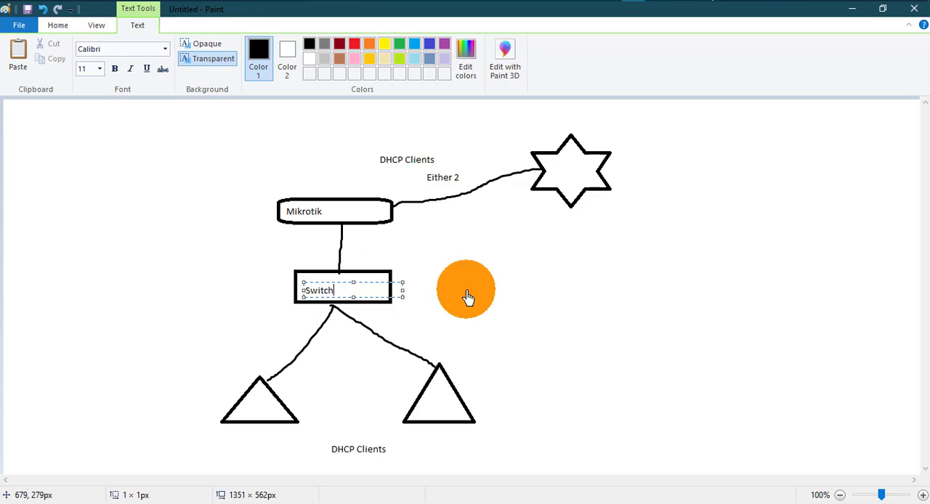
# Step: Add the text label "Either 1" to the right of the line between Mikrotik and Switch
pyautogui.click(411, 259)
pyautogui.click(409, 257)
pyautogui.write('Eih')
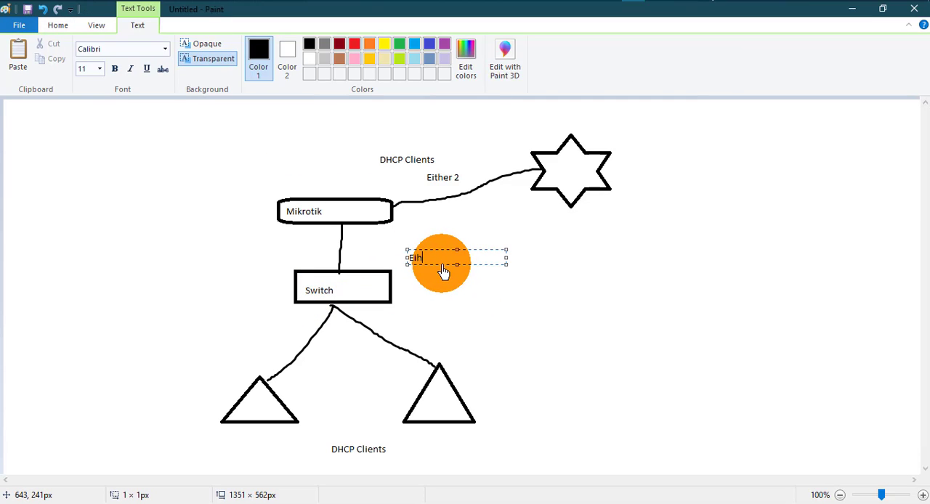
pyautogui.press('BackSpace')
pyautogui.write('ther 1')
pyautogui.click(554, 355)
# Step: Label the left triangle "PC 1" and the right triangle "PC 2", placing the text beneath each
pyautogui.click(229, 438)
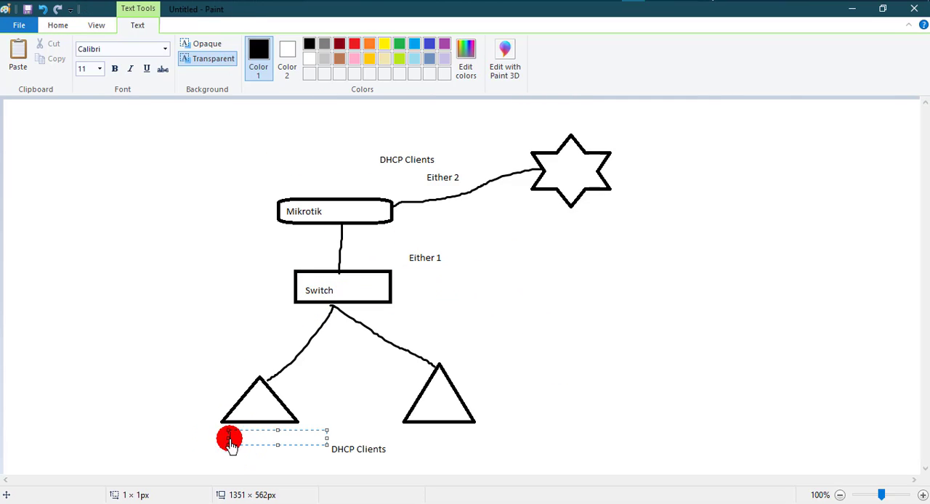
pyautogui.write('PC 1')
pyautogui.click(420, 440)
pyautogui.click(420, 440)
pyautogui.write('PC 2')
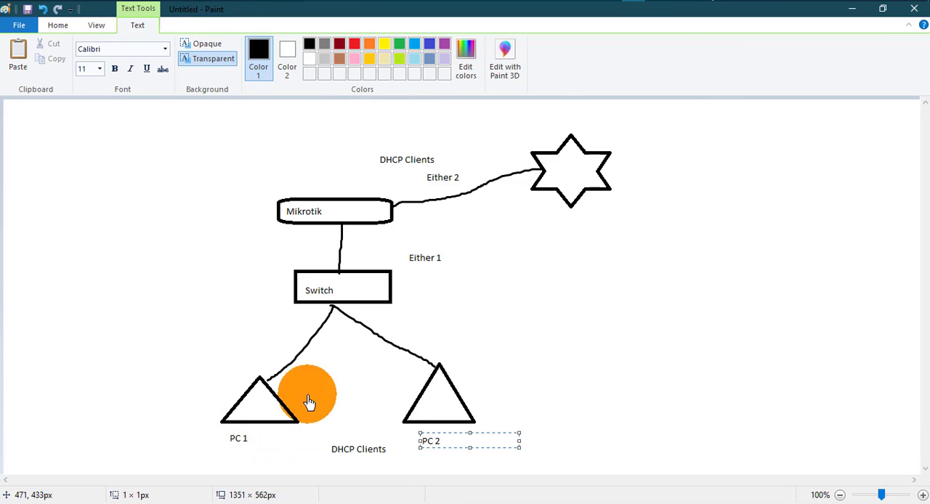
pyautogui.click(309, 402)
# Step: Add the text "MAC 99:76:G6:94:87" to the left of the PC 1 triangle
pyautogui.click(102, 386)
pyautogui.write('MAC')
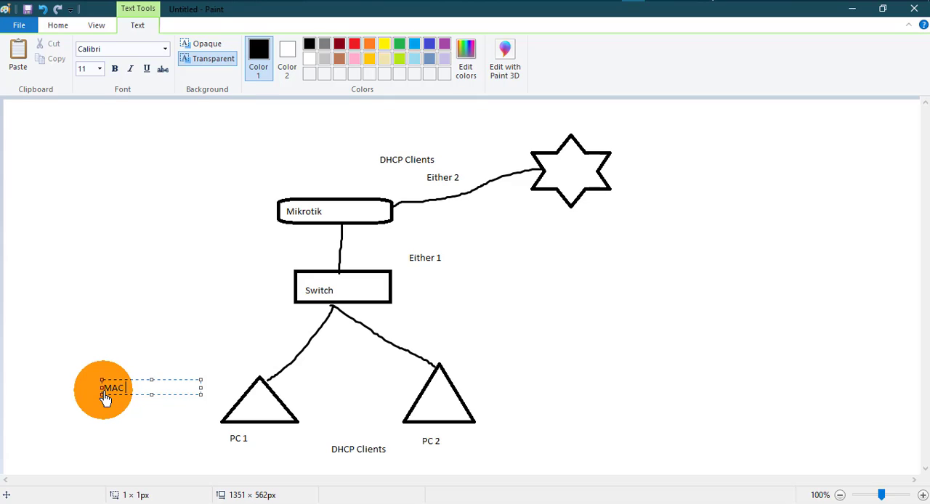
pyautogui.write(' 99:76:G6:94:87')
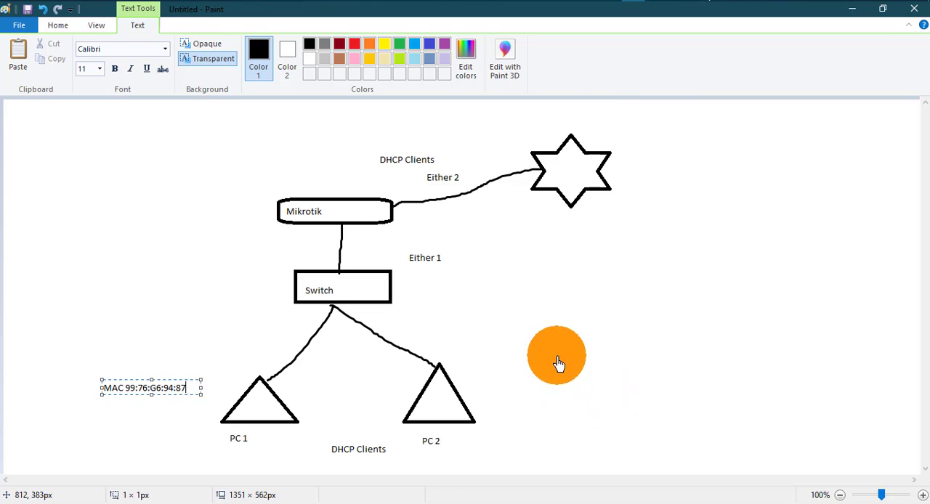
pyautogui.click(558, 343)
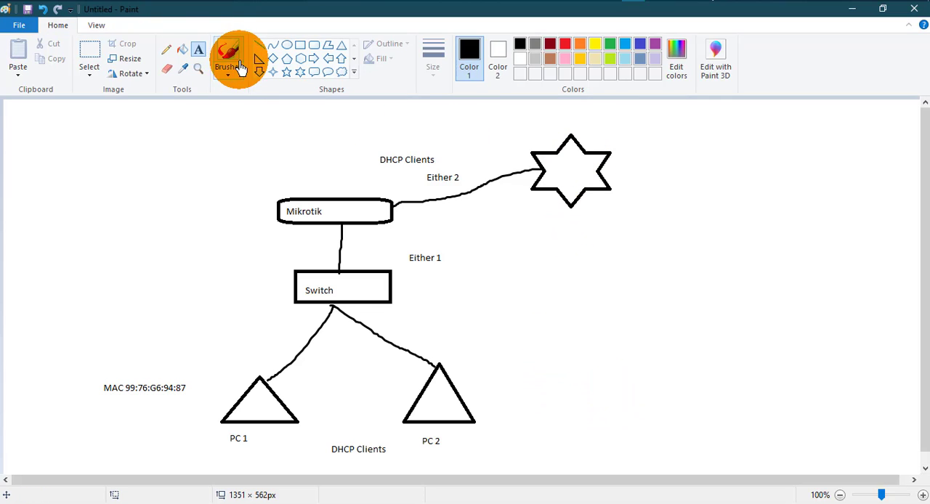
# Step: Label the inside of the six-point star "ISP"
pyautogui.click(553, 175)
pyautogui.click(552, 174)
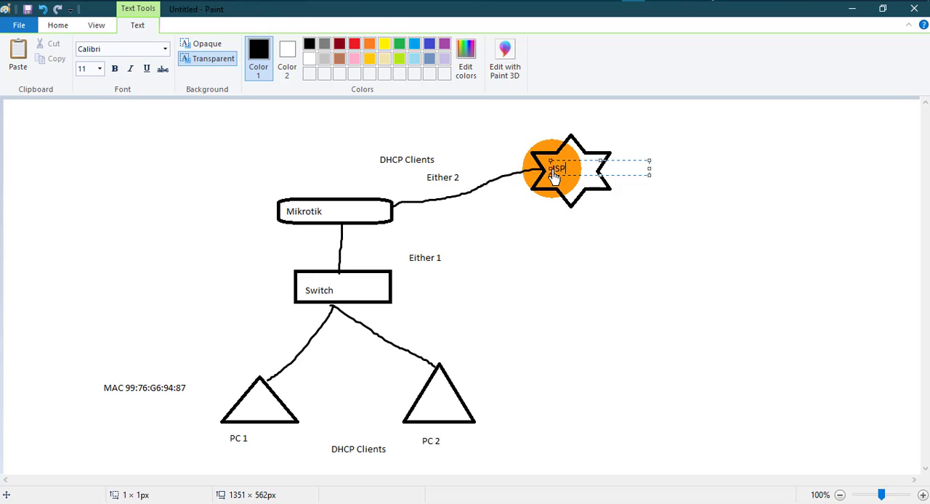
pyautogui.click(591, 239)
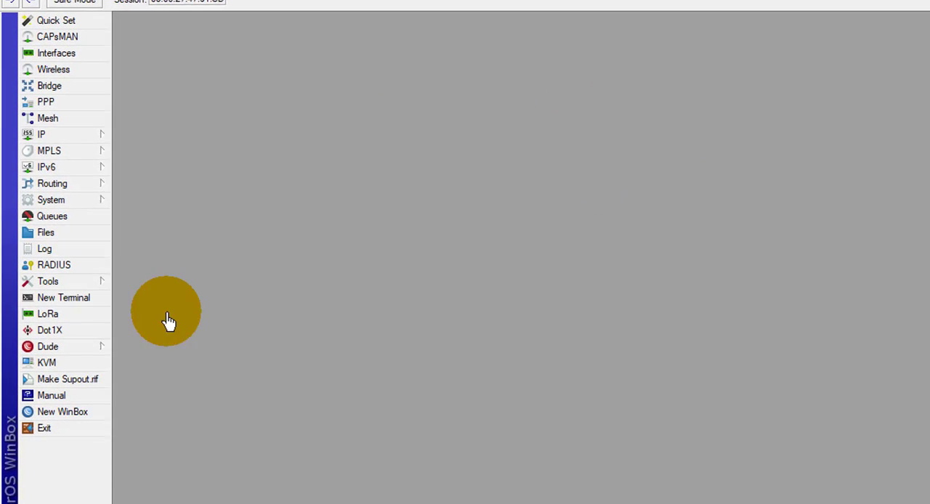
# Step: Open the DHCP client list and start a new DHCP client on interface ether2
pyautogui.click(73, 136)
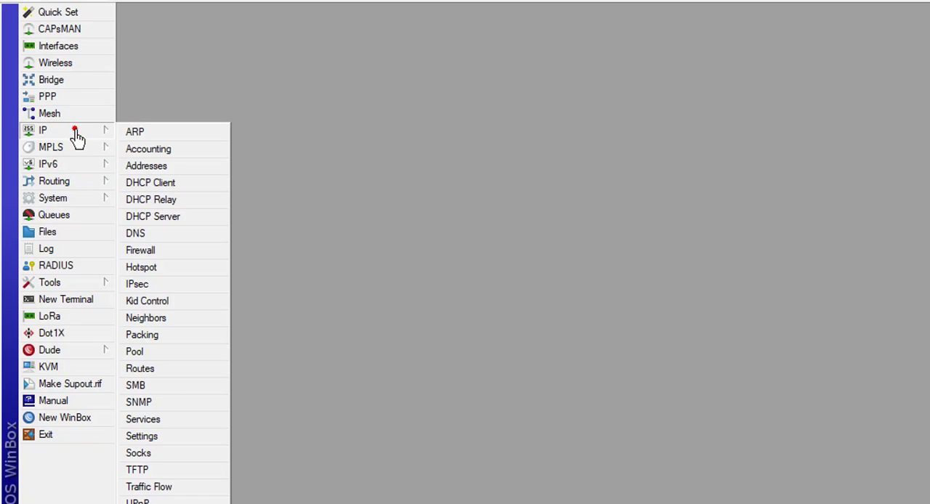
pyautogui.click(151, 190)
pyautogui.click(578, 145)
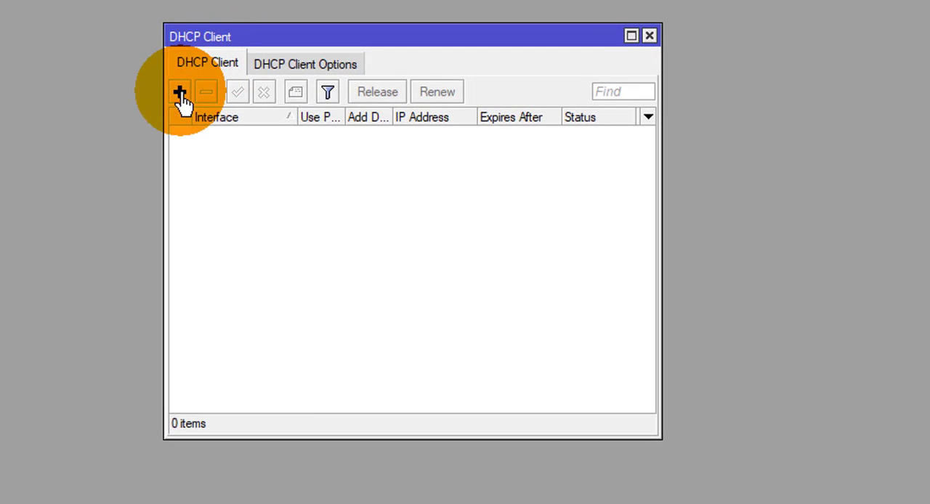
pyautogui.click(412, 162)
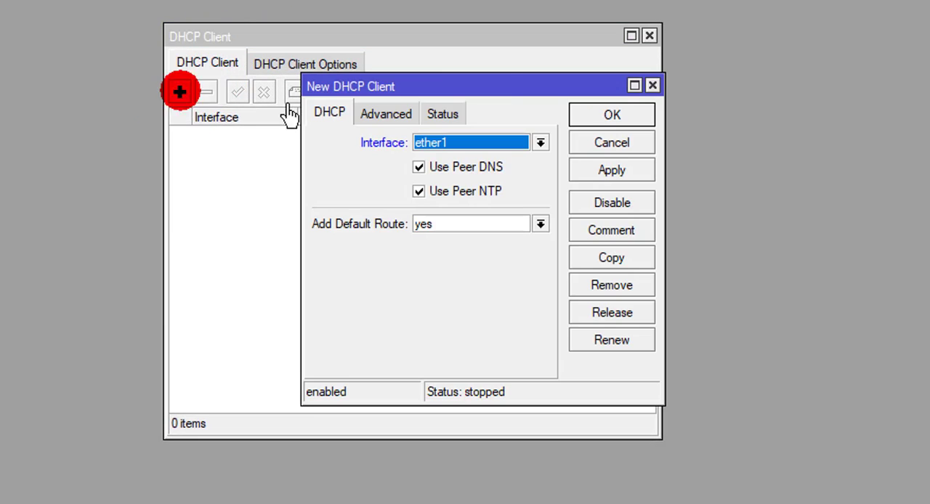
pyautogui.moveTo(463, 87); pyautogui.dragTo(348, 70)
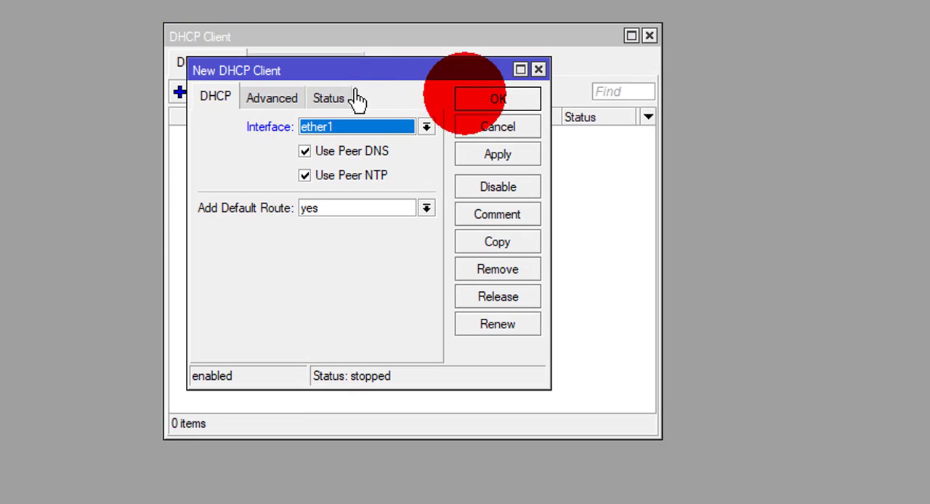
pyautogui.click(354, 138)
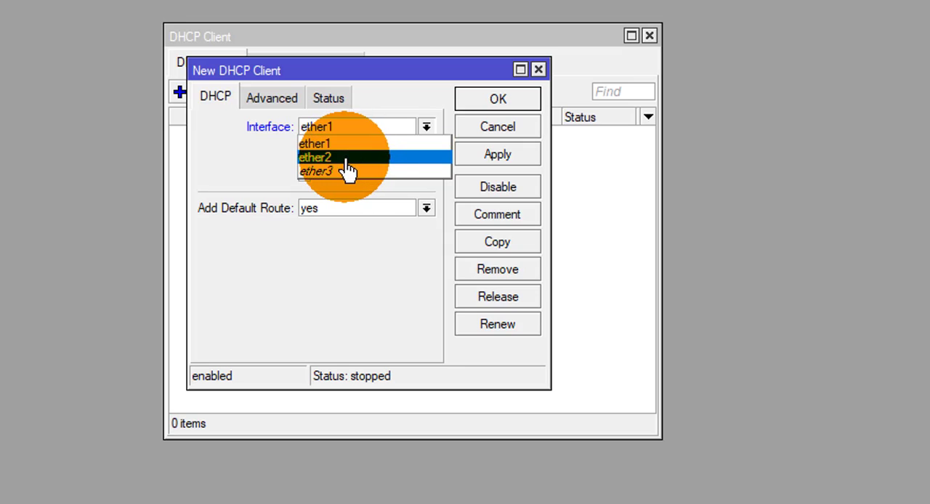
pyautogui.click(347, 158)
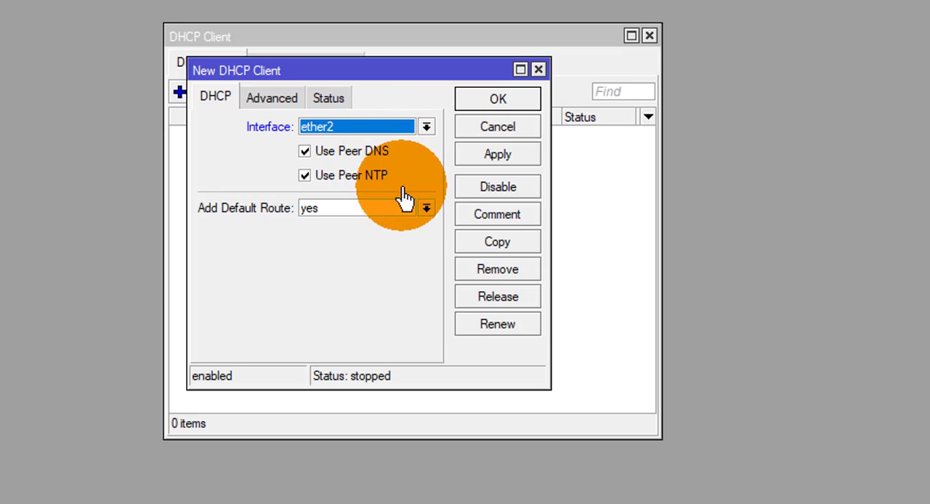
# Step: Choose yes for Add Default Route and review the new client's advanced options
pyautogui.click(326, 215)
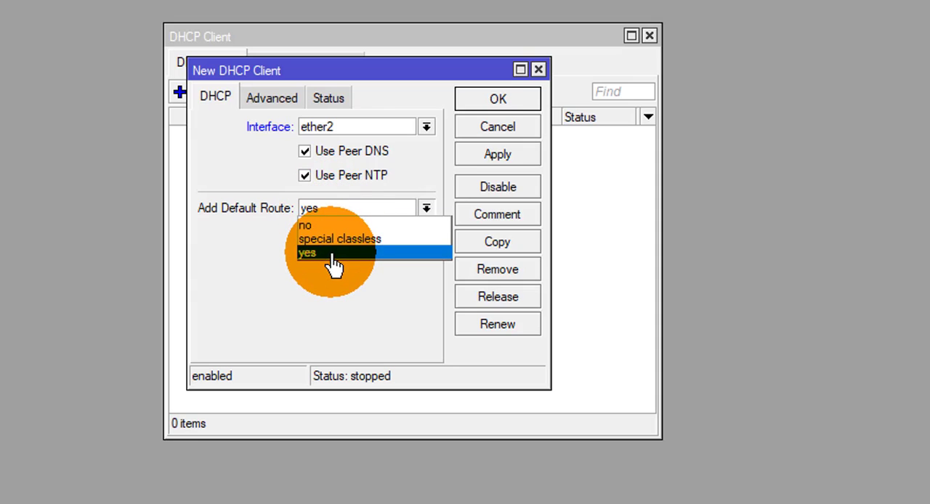
pyautogui.click(302, 258)
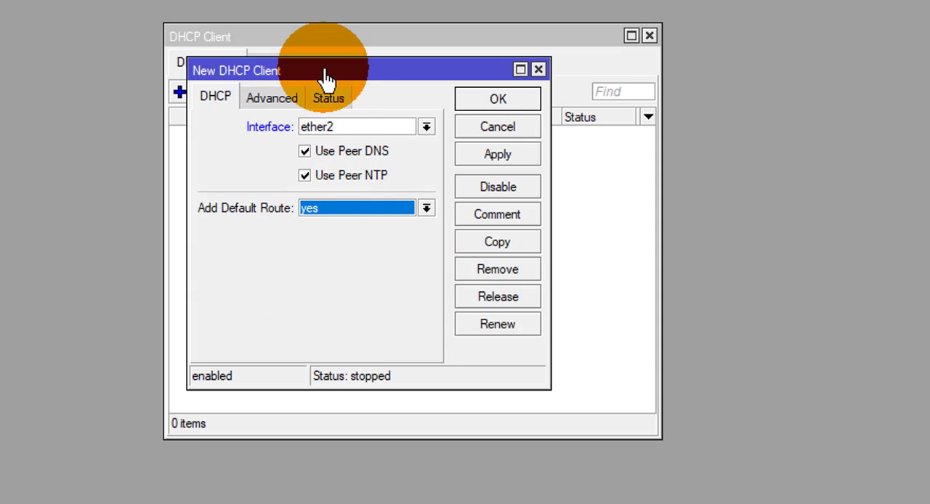
pyautogui.moveTo(322, 77); pyautogui.dragTo(350, 96)
pyautogui.click(272, 98)
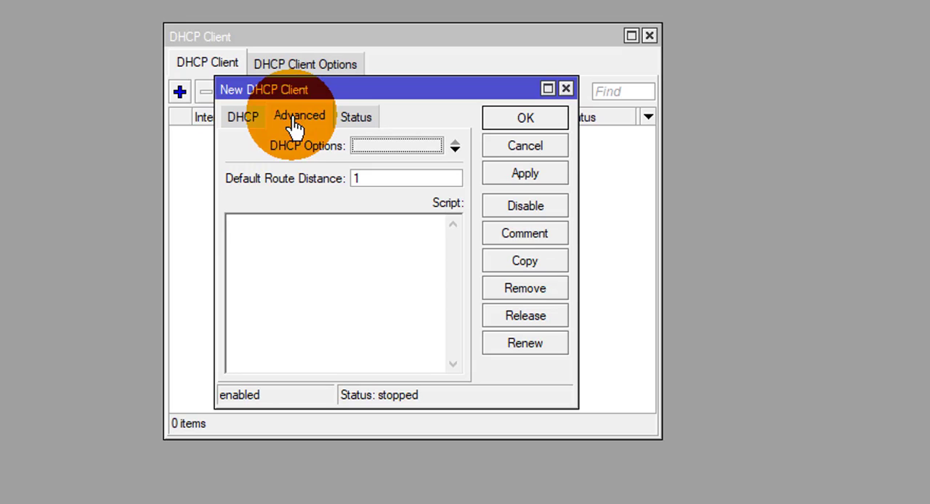
pyautogui.click(244, 119)
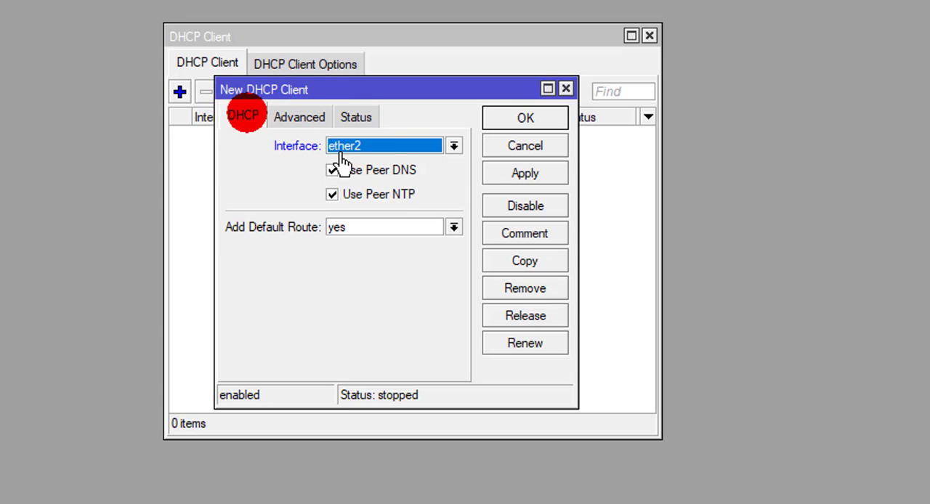
# Step: Turn off Use Peer NTP and Use Peer DNS for the ether2 client, choosing yes for Add Default Route
pyautogui.click(332, 195)
pyautogui.click(332, 170)
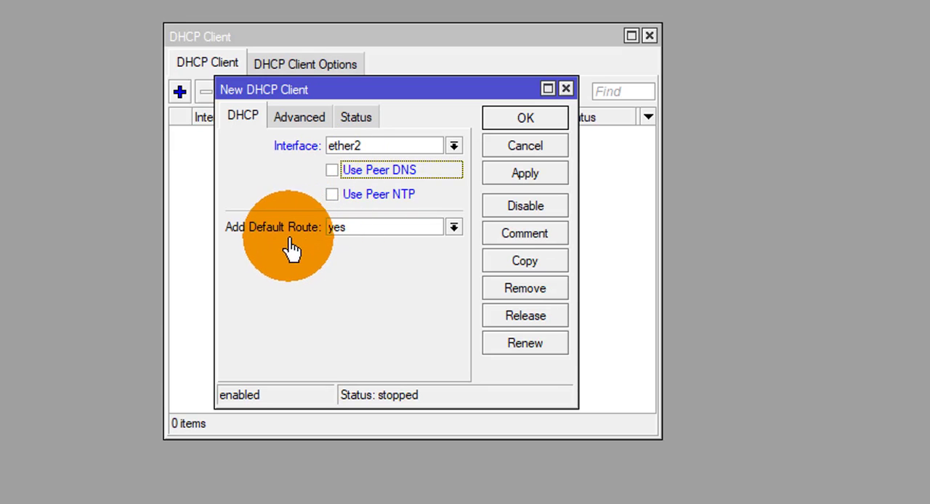
pyautogui.click(452, 229)
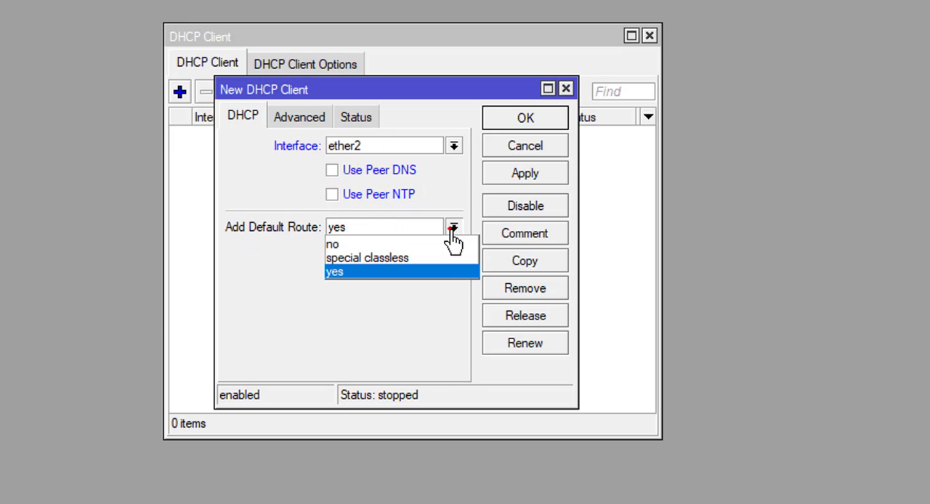
pyautogui.click(336, 278)
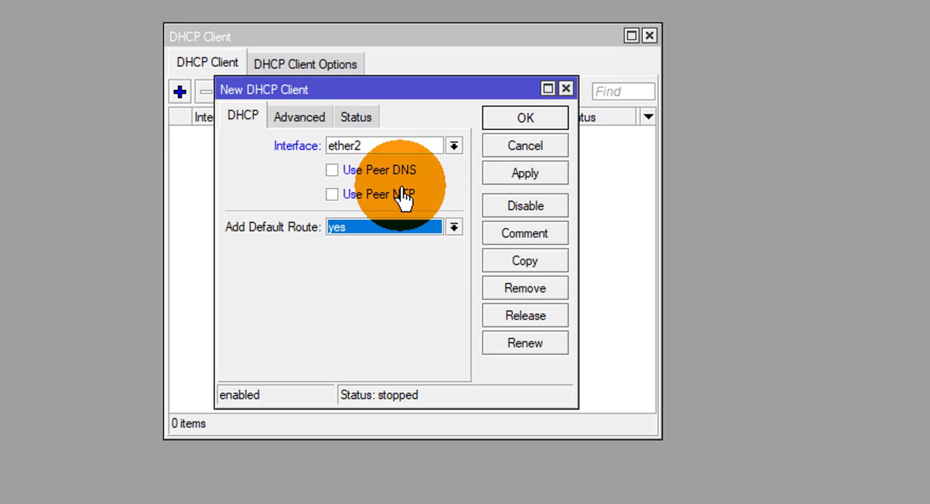
# Step: View the new client's status page and return to its DHCP settings
pyautogui.click(359, 119)
pyautogui.click(242, 120)
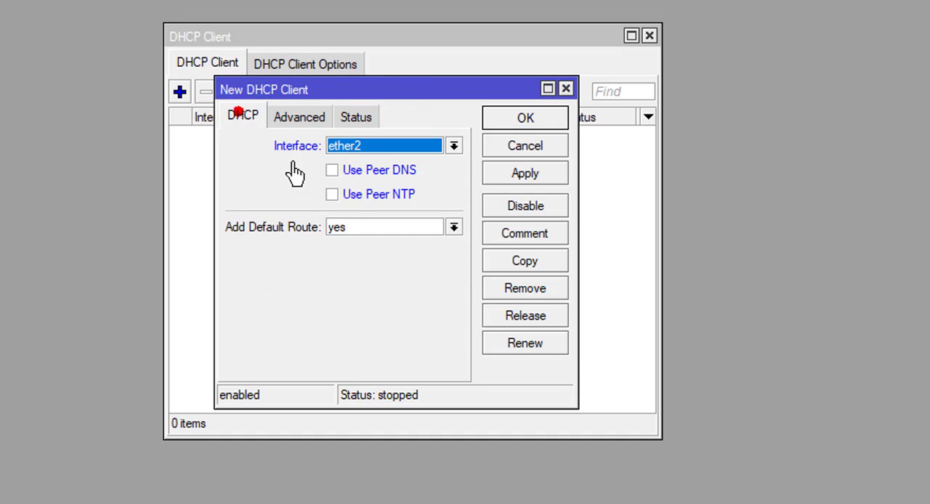
pyautogui.click(339, 154)
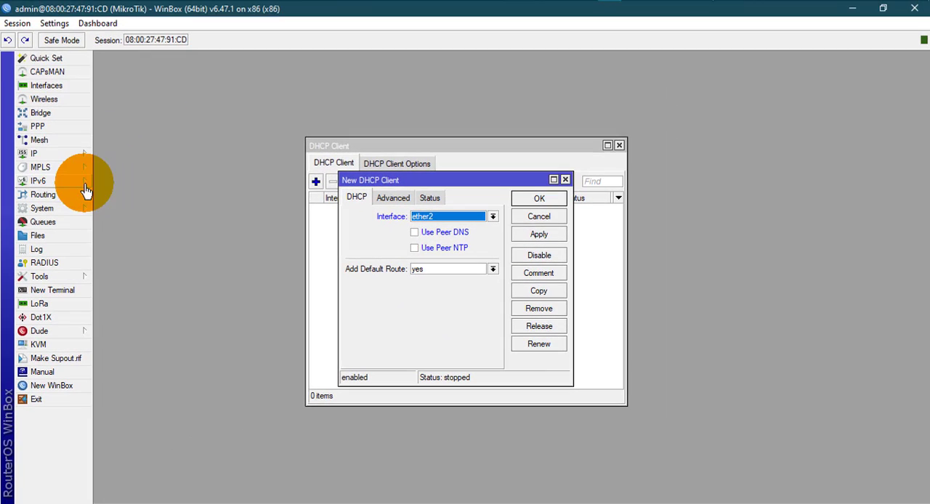
# Step: Inspect the static 0.0.0.0/0 route and its gateway in the IP route list, then close both windows
pyautogui.click(63, 161)
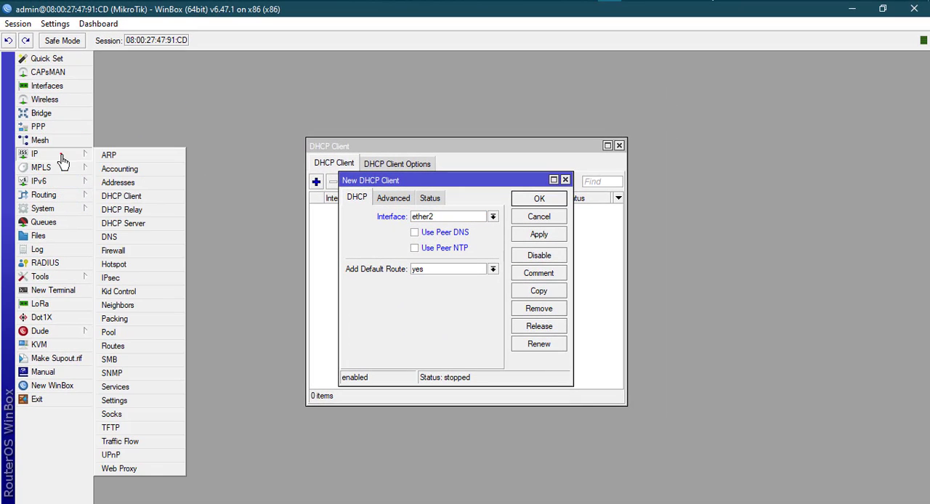
pyautogui.click(127, 346)
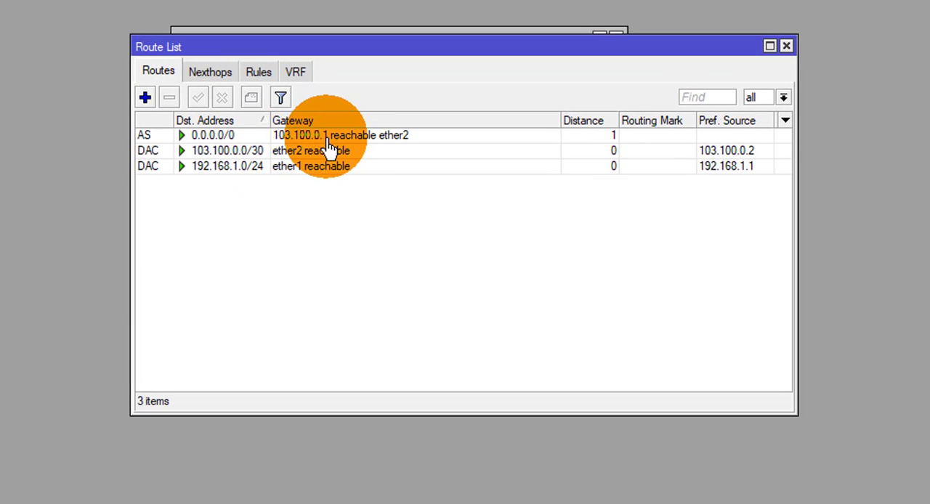
pyautogui.doubleClick(327, 141)
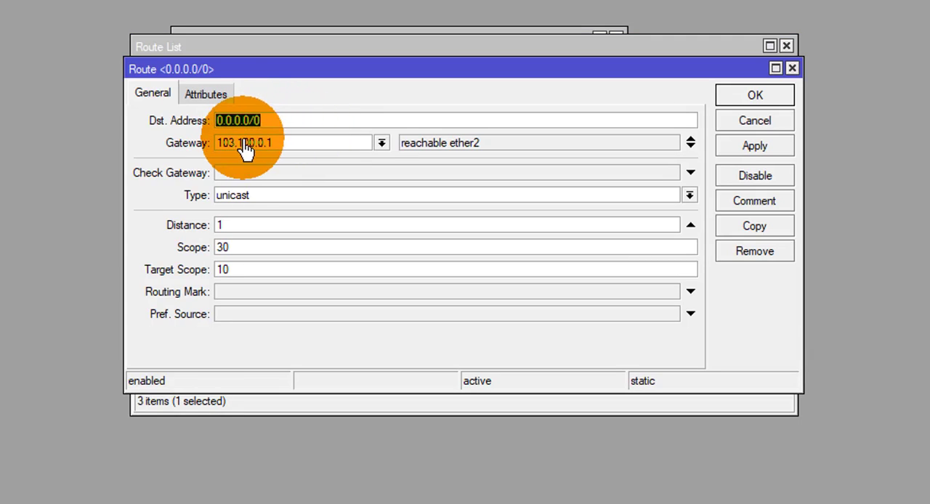
pyautogui.click(286, 143)
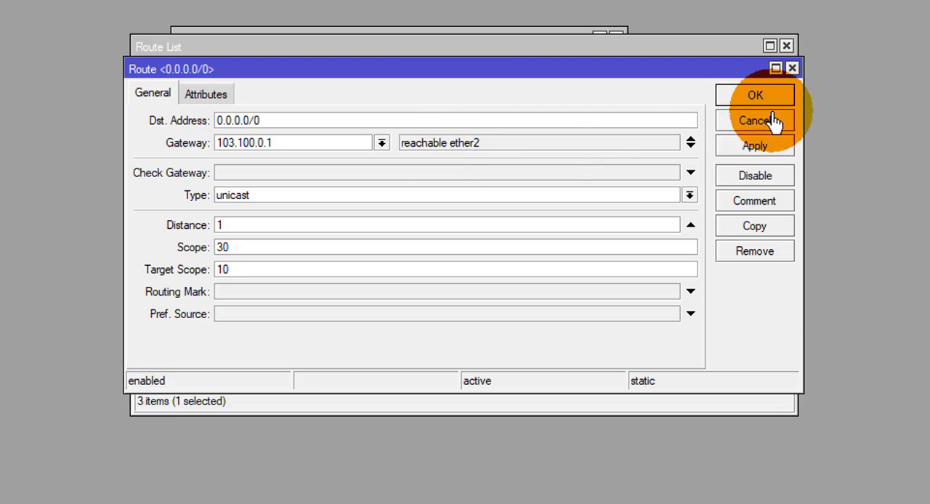
pyautogui.click(792, 68)
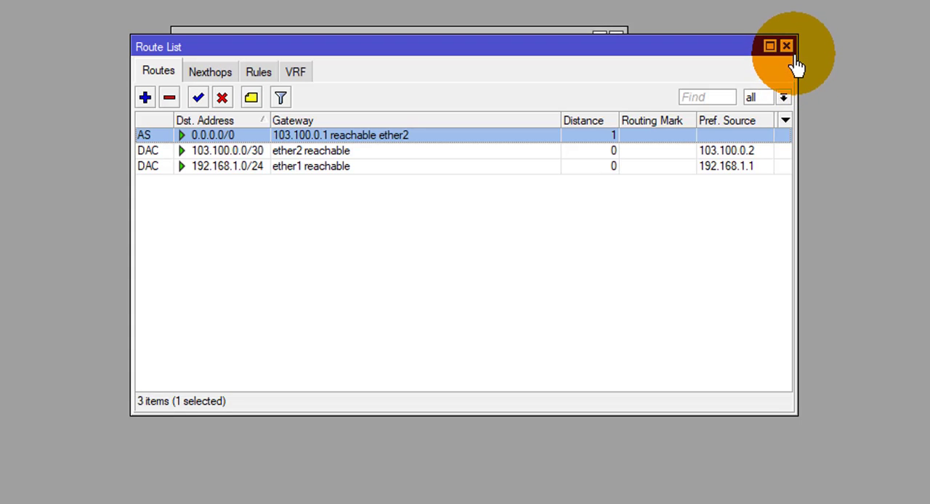
pyautogui.click(786, 47)
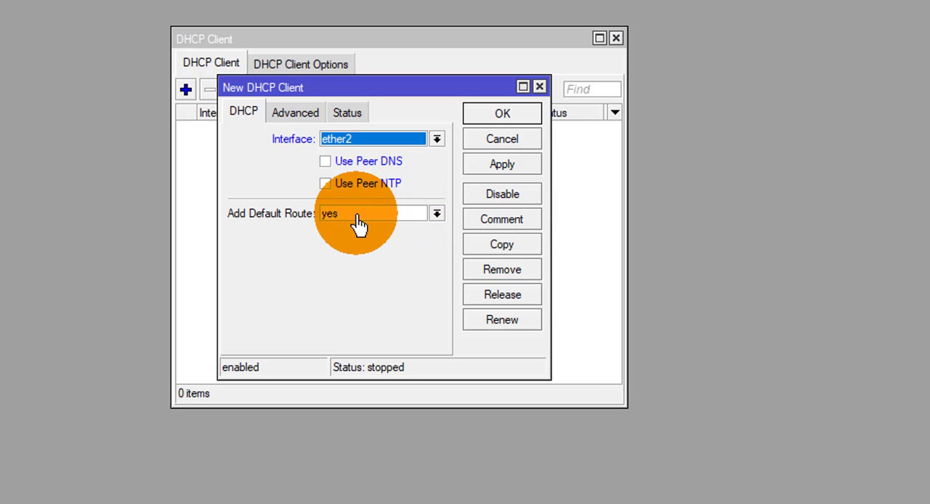
# Step: Apply and save the ether2 DHCP client, then widen the client list window
pyautogui.click(503, 166)
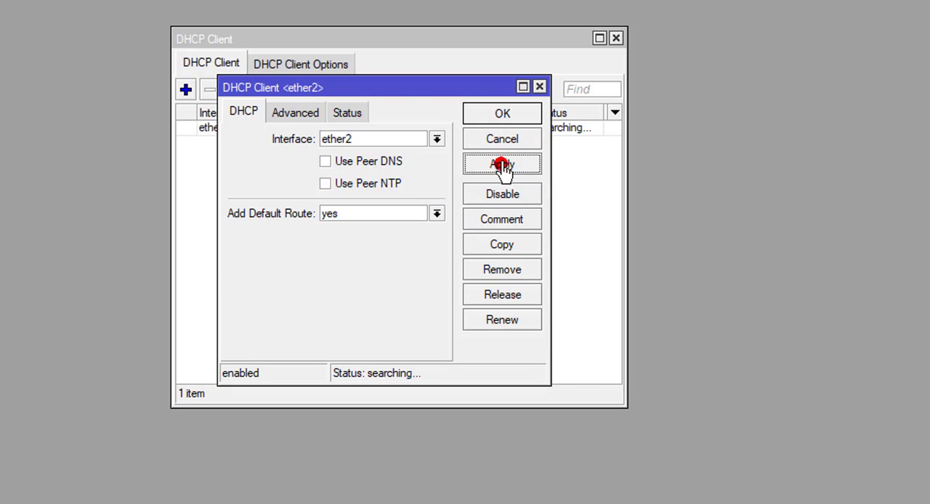
pyautogui.click(504, 115)
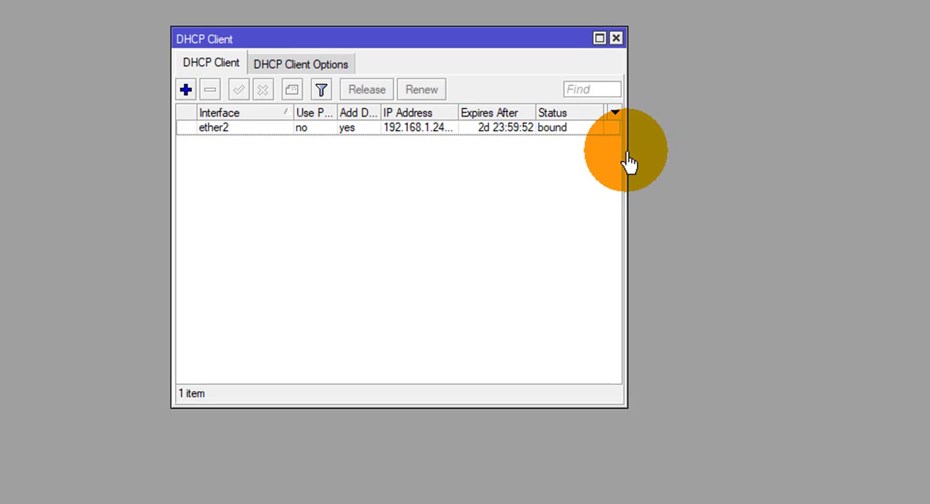
pyautogui.moveTo(629, 163); pyautogui.dragTo(741, 175)
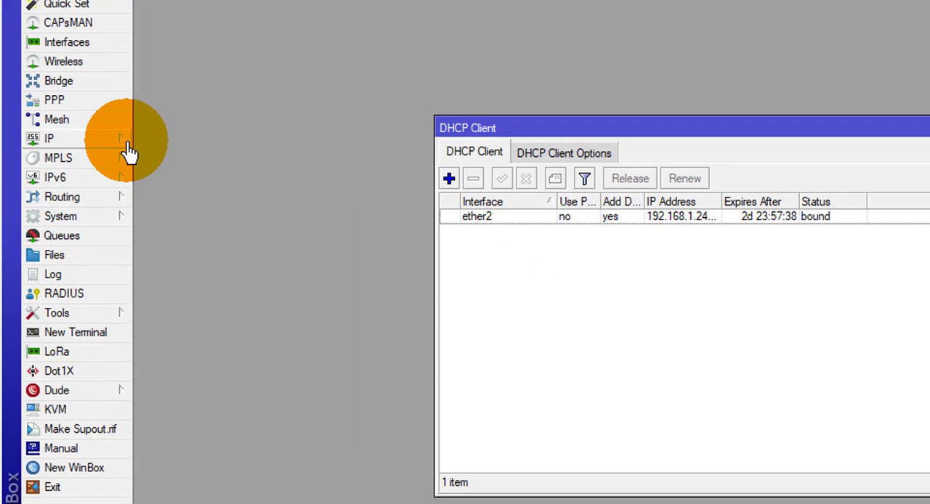
# Step: Open the IP address list, compare the dynamic ether2 address with the static 103.100.0.2/30 one, and close the list
pyautogui.click(120, 151)
pyautogui.click(139, 179)
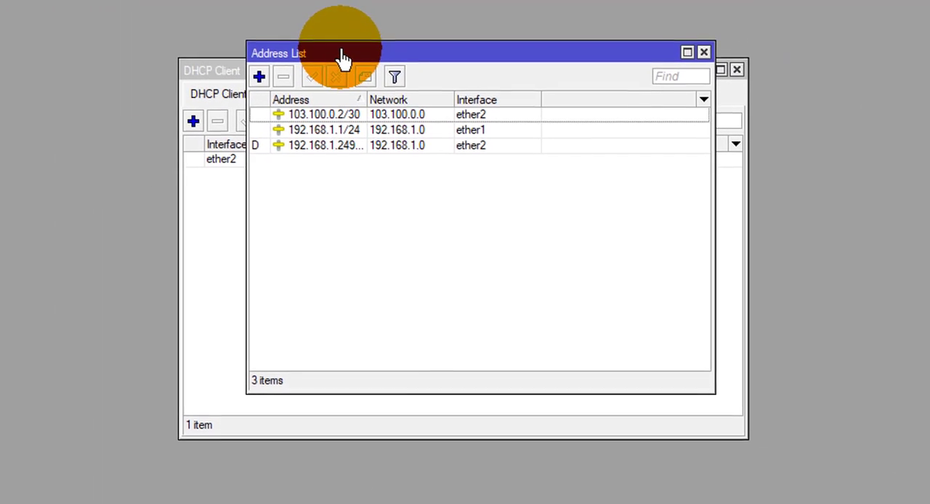
pyautogui.moveTo(482, 84); pyautogui.dragTo(444, 101)
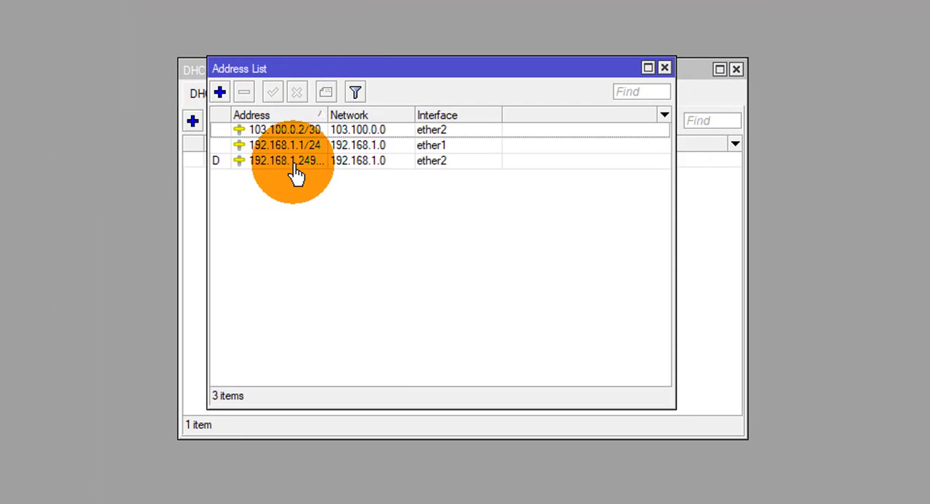
pyautogui.click(299, 169)
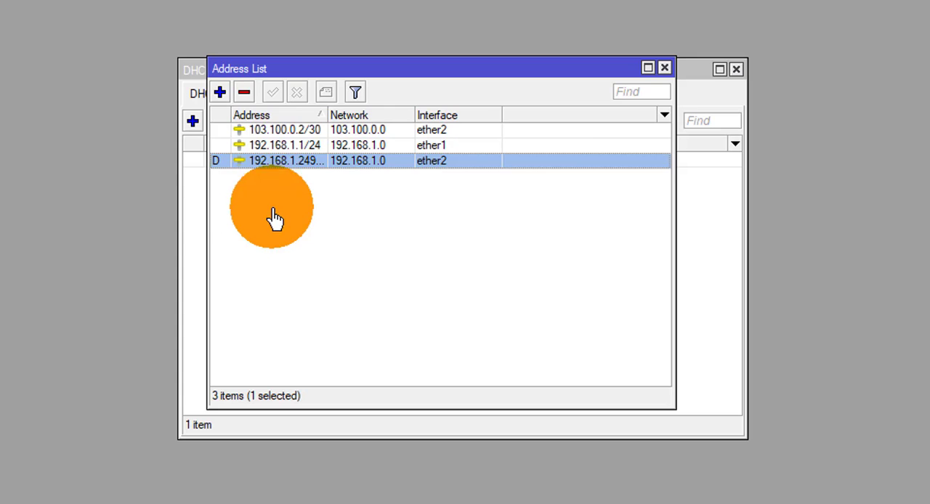
pyautogui.click(284, 132)
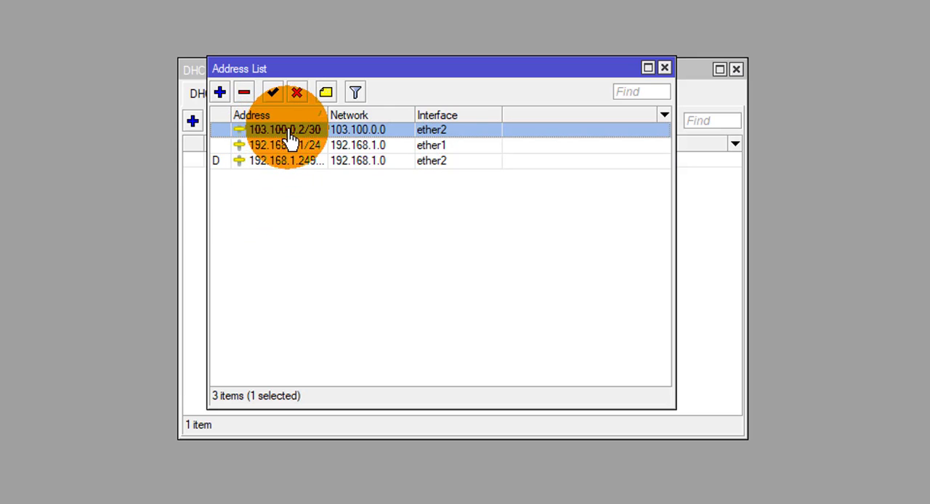
pyautogui.click(270, 162)
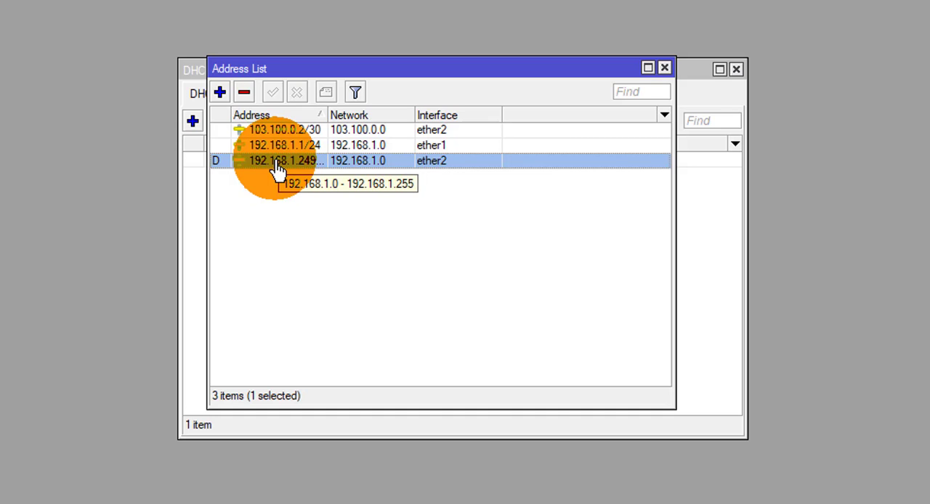
pyautogui.click(314, 131)
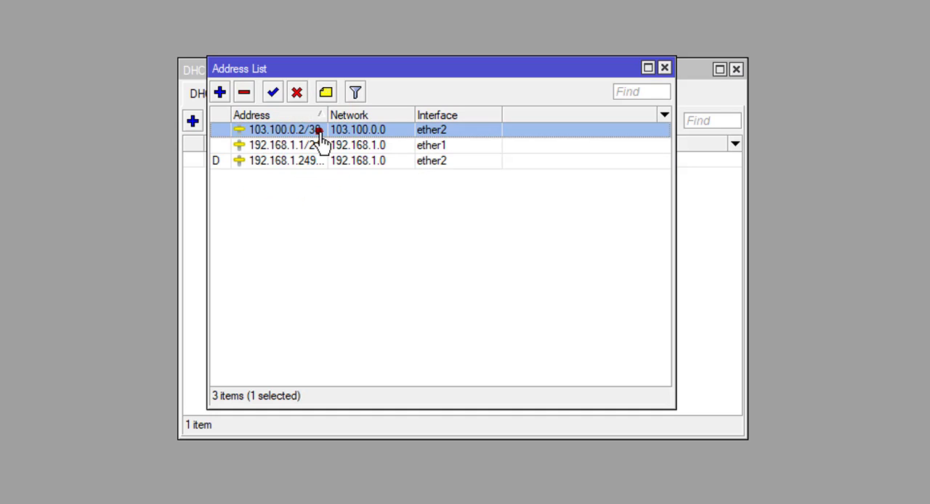
pyautogui.click(298, 163)
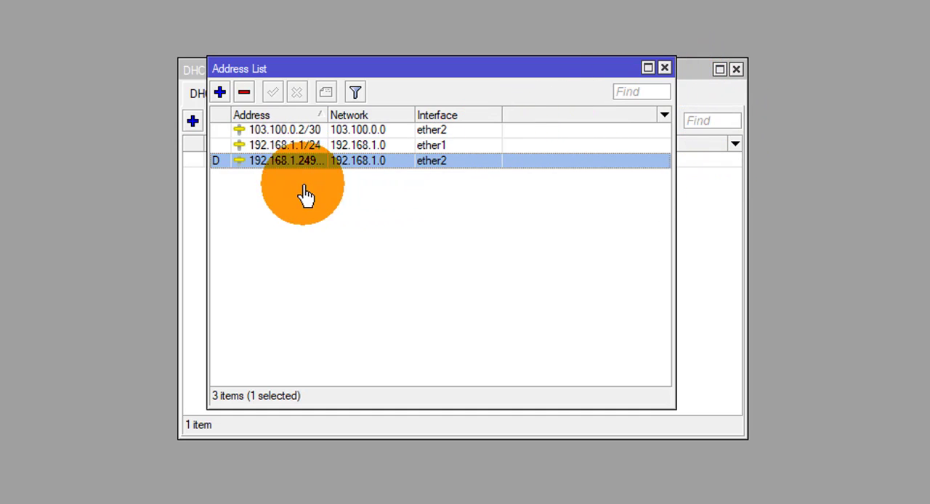
pyautogui.moveTo(279, 167)
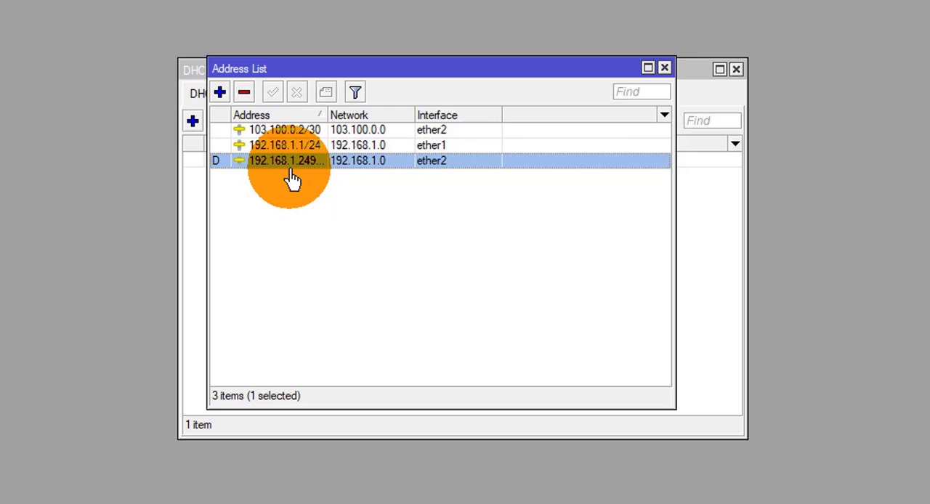
pyautogui.click(664, 69)
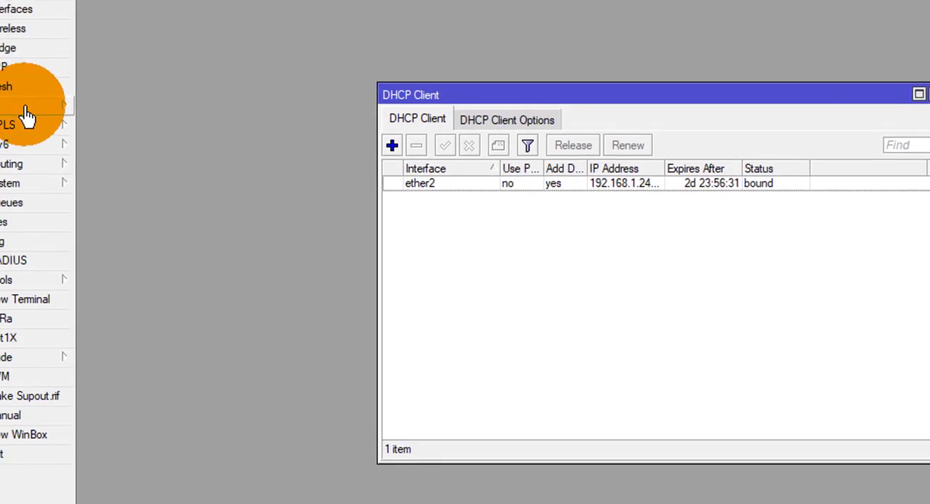
# Step: Open the IP route list and select the dynamic default route via 192.168.1.1 on ether2
pyautogui.click(47, 111)
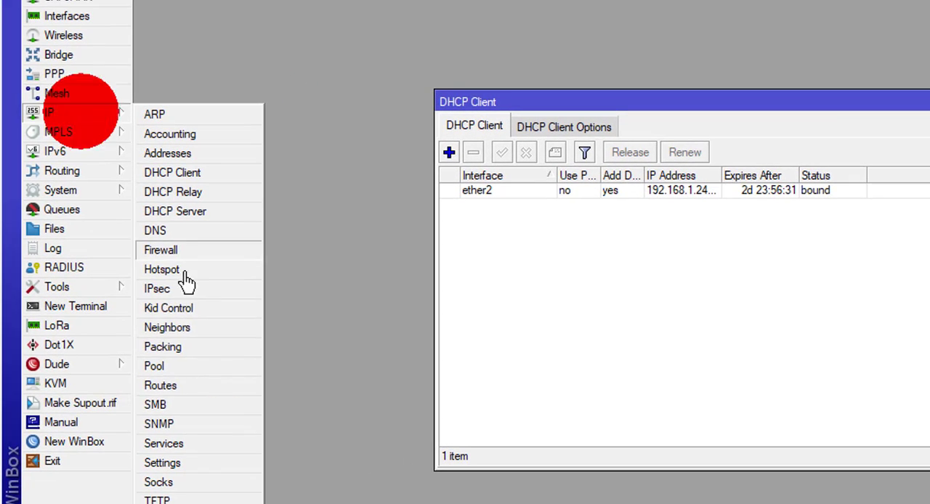
pyautogui.click(207, 385)
pyautogui.click(556, 214)
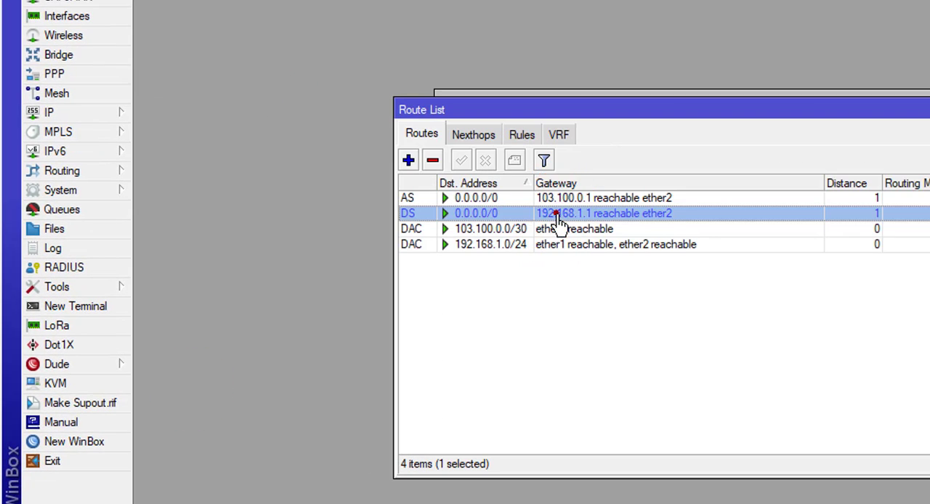
# Step: Compare the static default route via 103.100.0.1 with the dynamic one via 192.168.1.1, then close the route and DHCP client lists
pyautogui.click(562, 199)
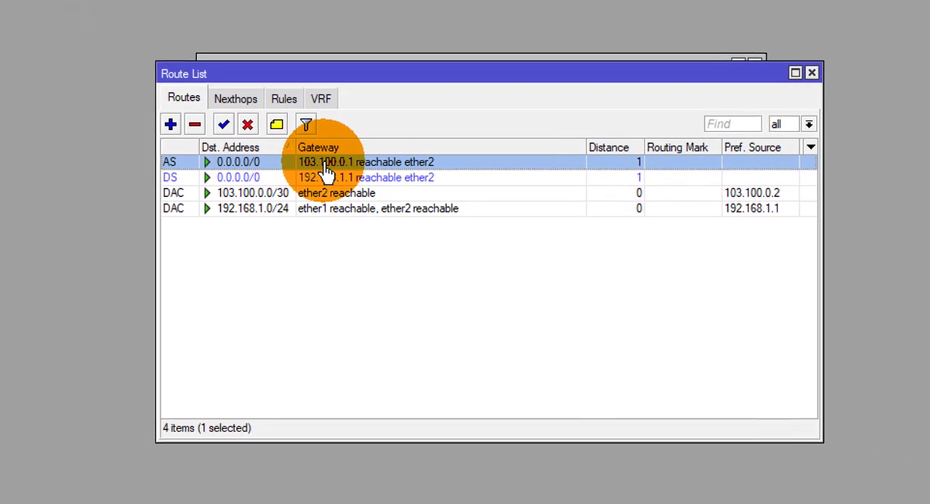
pyautogui.click(286, 174)
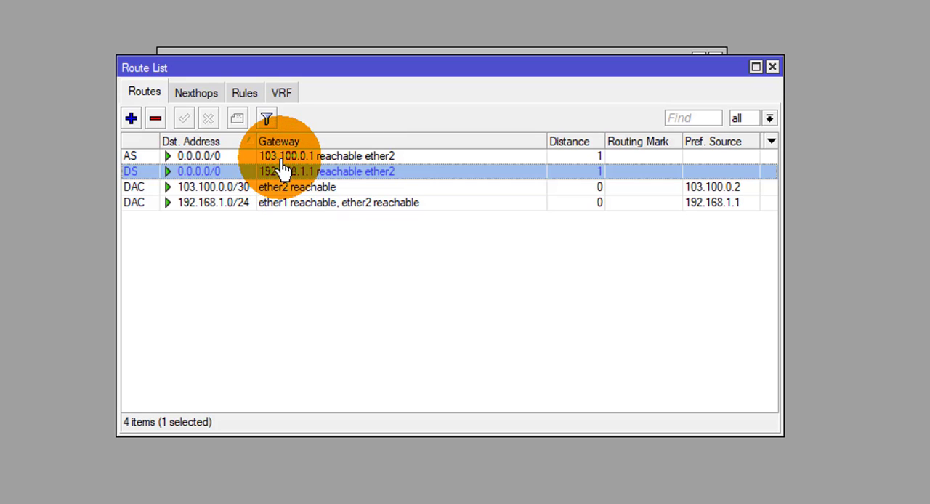
pyautogui.click(283, 158)
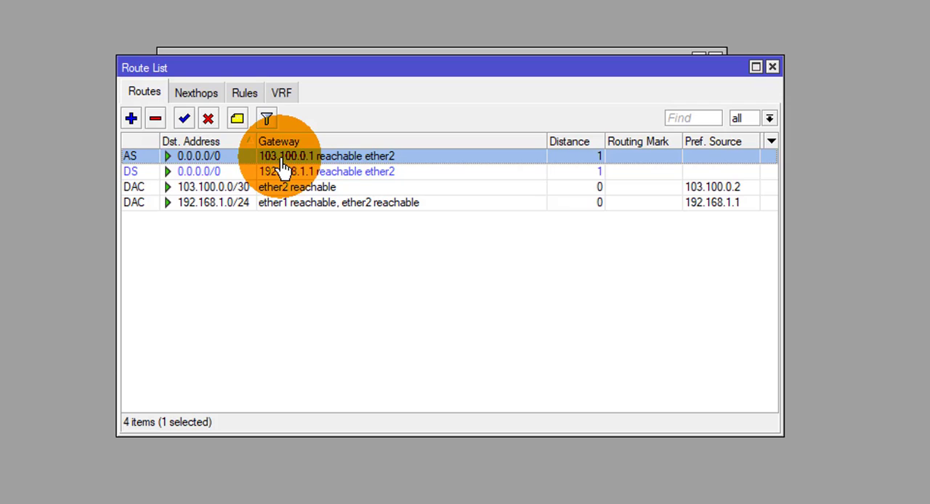
pyautogui.click(132, 173)
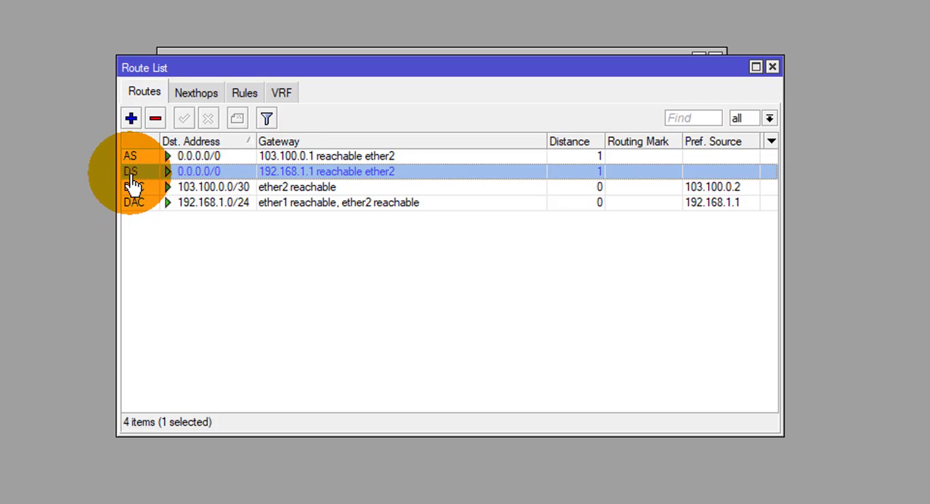
pyautogui.moveTo(131, 180)
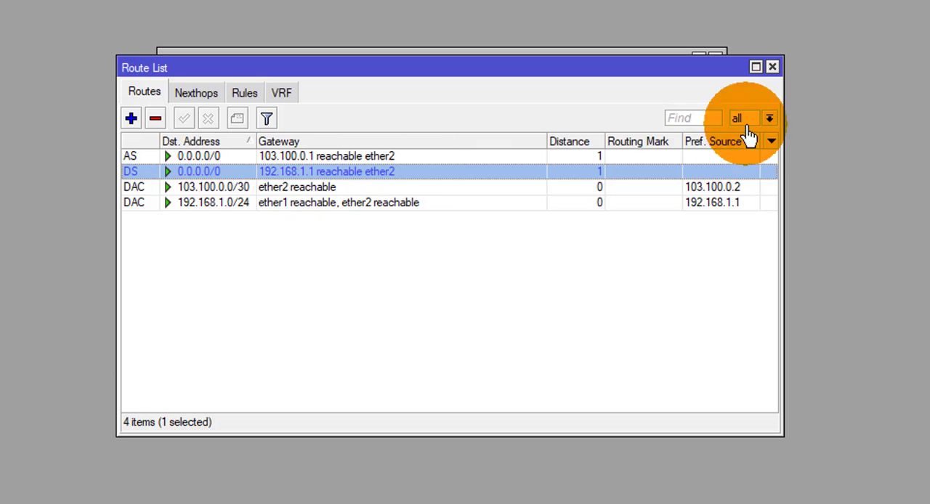
pyautogui.click(773, 68)
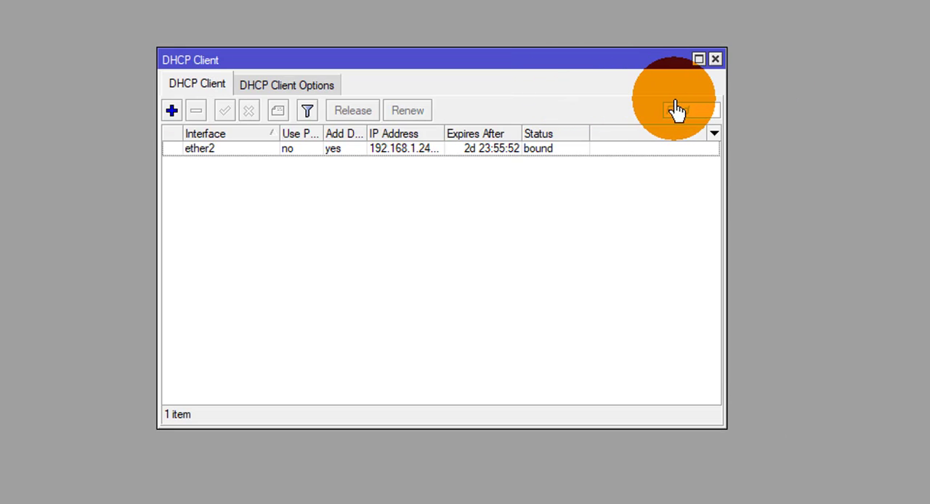
pyautogui.click(715, 61)
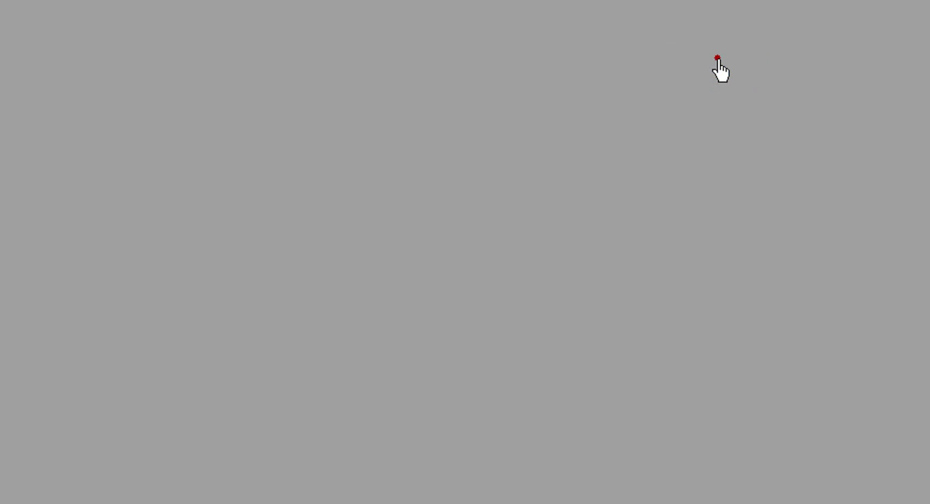